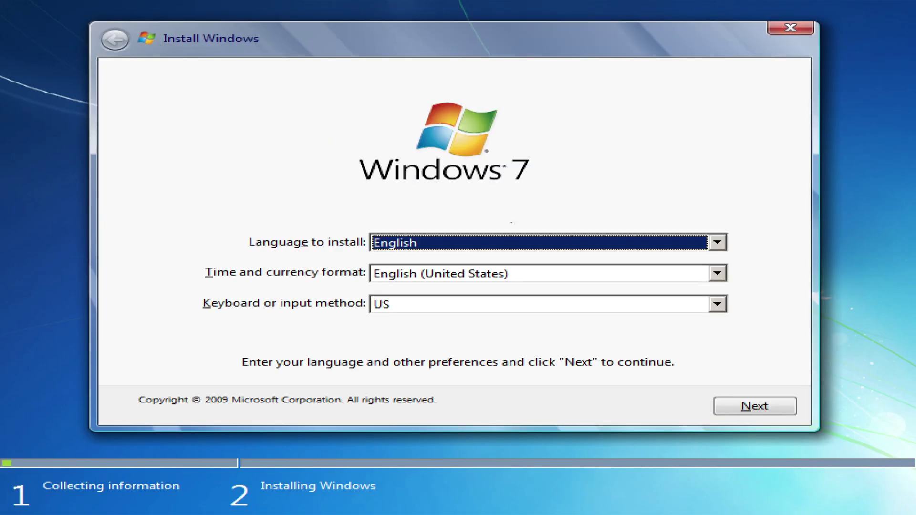
- Accept the default language and keyboard preferences and choose Windows 7 Ultimate x64 as the operating system to install
click(772, 411)
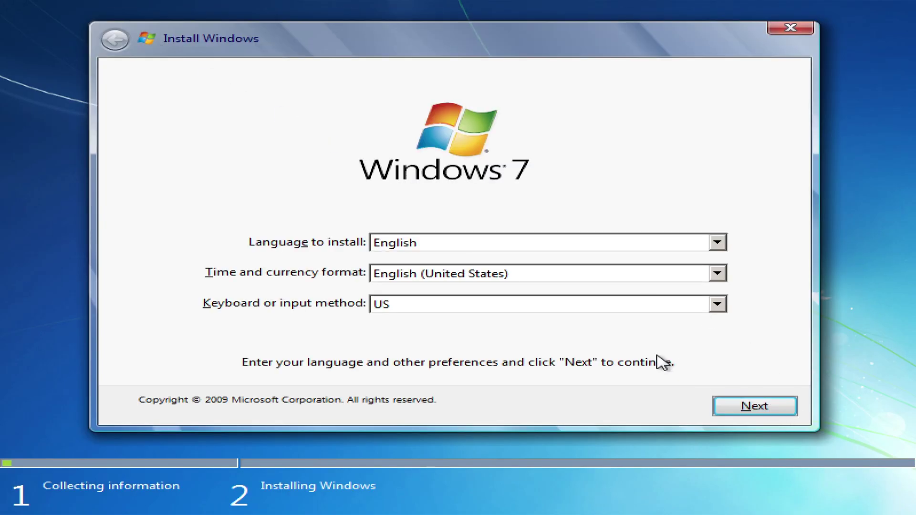
click(243, 152)
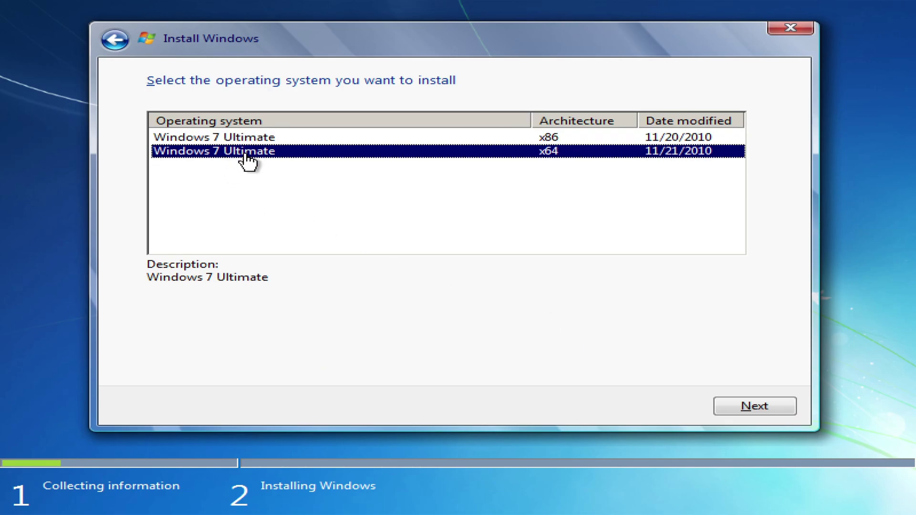
click(732, 409)
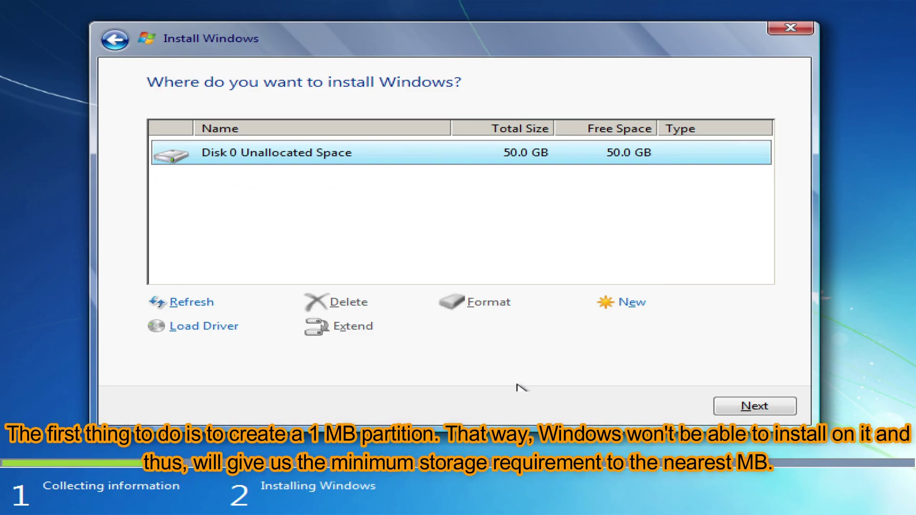
- Create a 1 MB partition in the unallocated space of Disk 0
click(629, 304)
key(BackSpace)
key(BackSpace)
key(BackSpace)
key(BackSpace)
key(BackSpace)
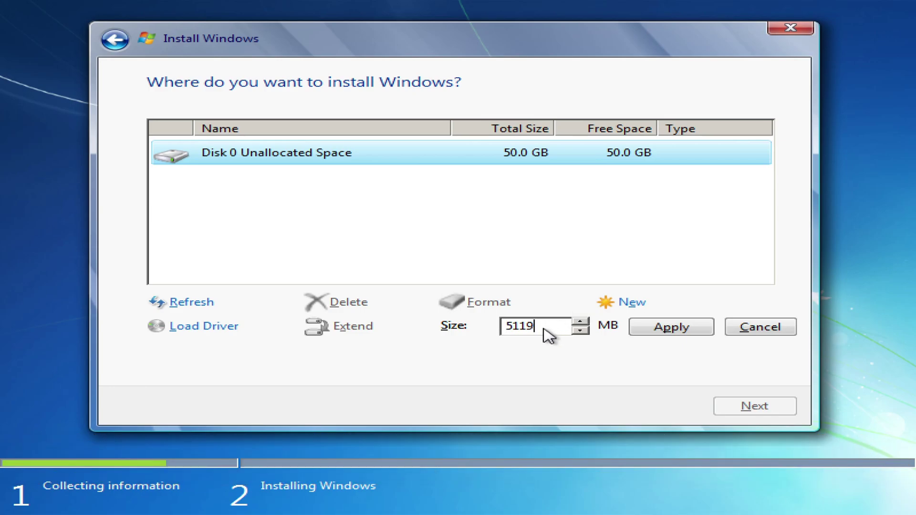
text(1)
click(651, 329)
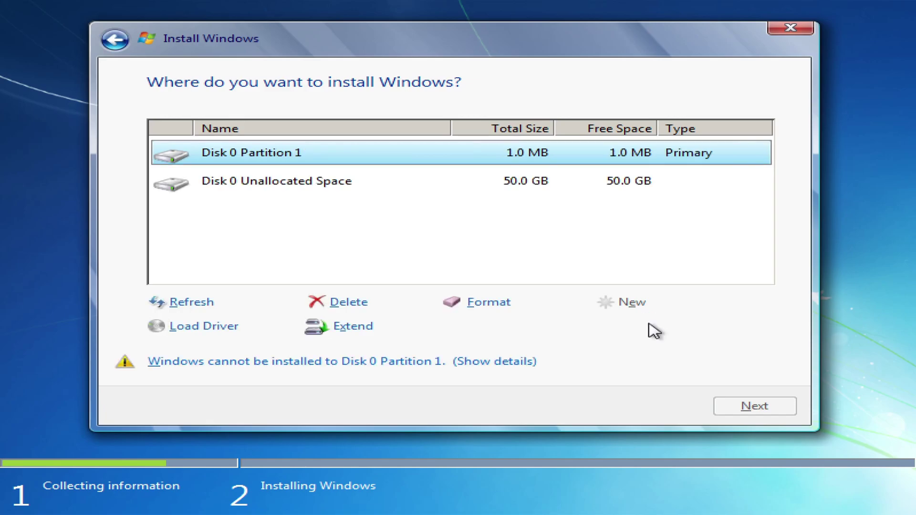
- Check the details of why Windows cannot be installed to Disk 0 Partition 1, highlighting the required size, and dismiss the message
click(403, 362)
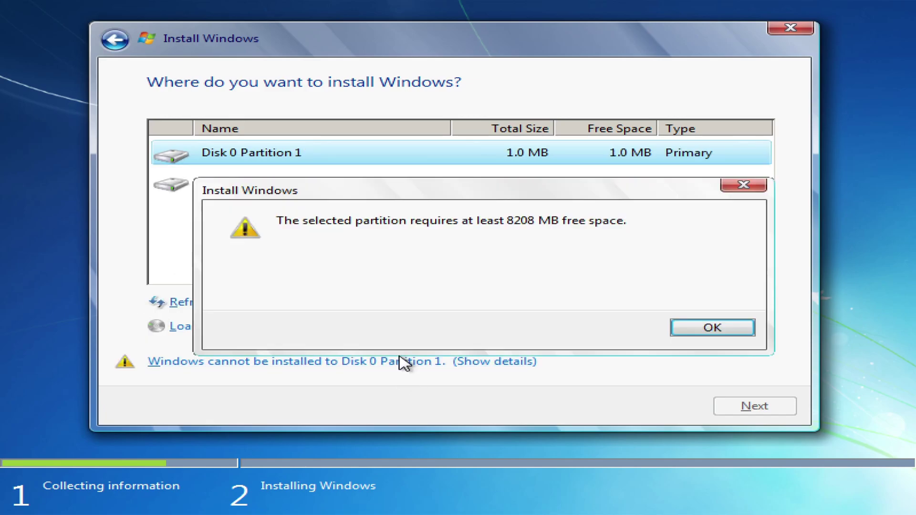
drag(506, 221, 538, 227)
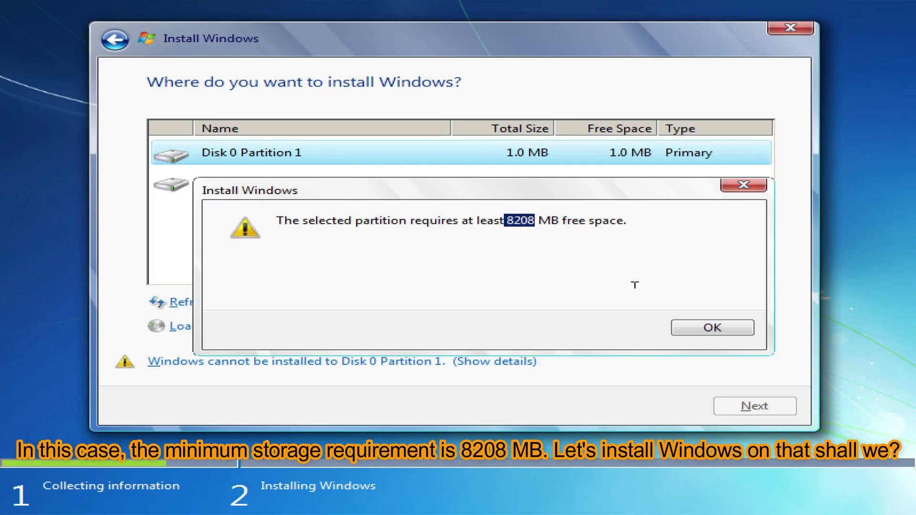
click(705, 329)
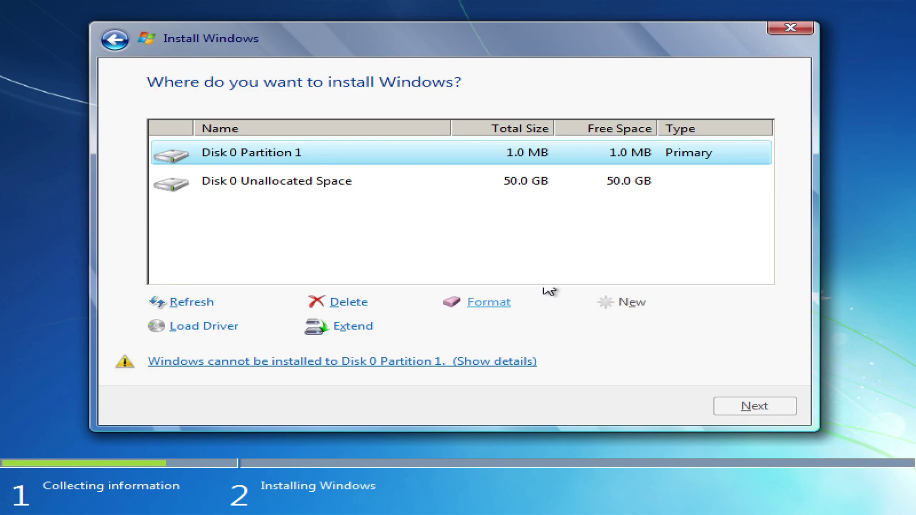
- Create an 8208 MB partition in the remaining unallocated space of Disk 0 and start installing Windows on it
click(522, 187)
click(631, 307)
click(557, 329)
key(BackSpace)
key(BackSpace)
key(BackSpace)
key(BackSpace)
key(BackSpace)
text(8208)
click(654, 328)
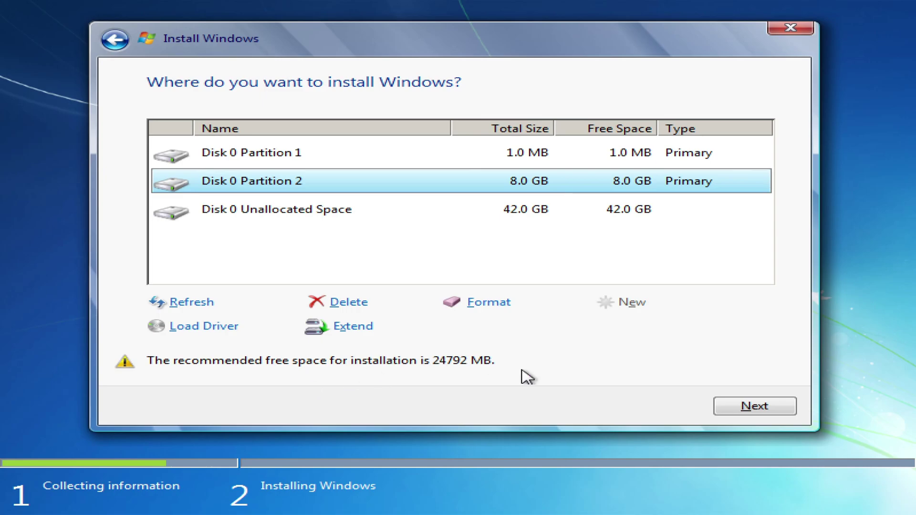
click(759, 408)
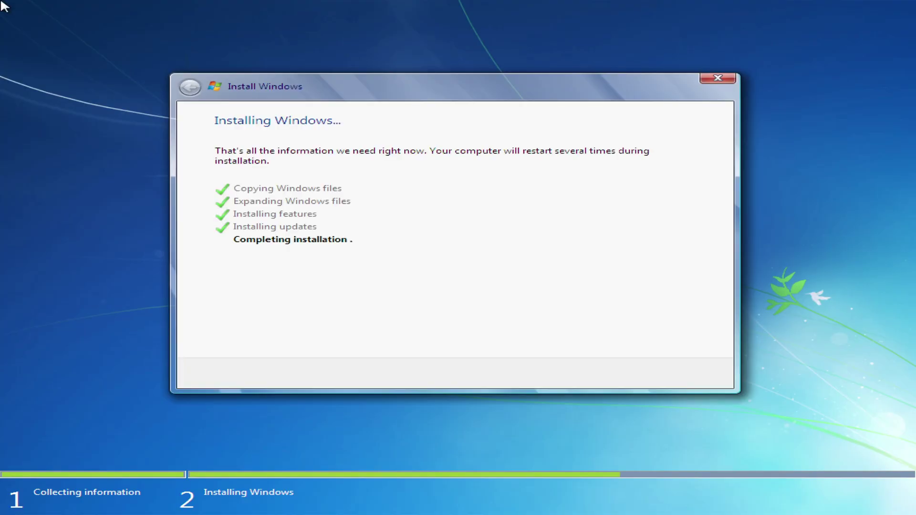
- Open a command prompt during the Windows installation and launch Notepad from it
key(shift+F10)
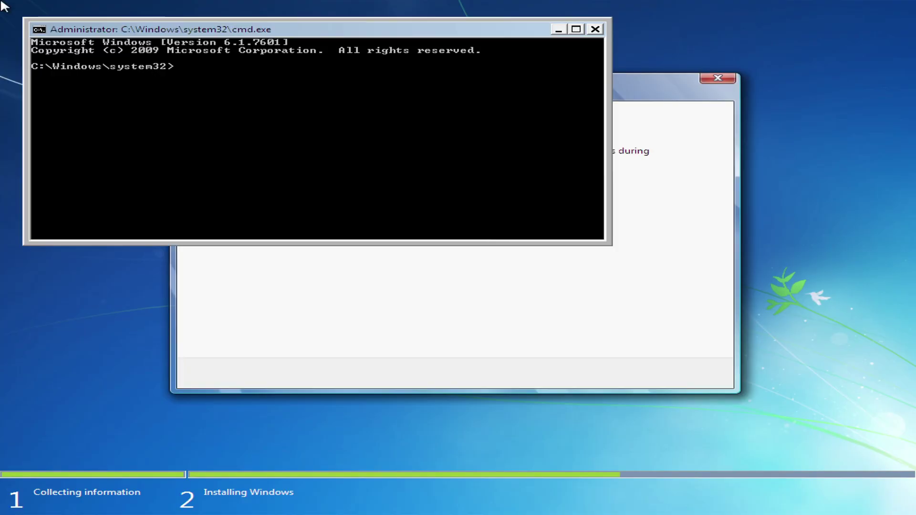
text(notepad)
key(Return)
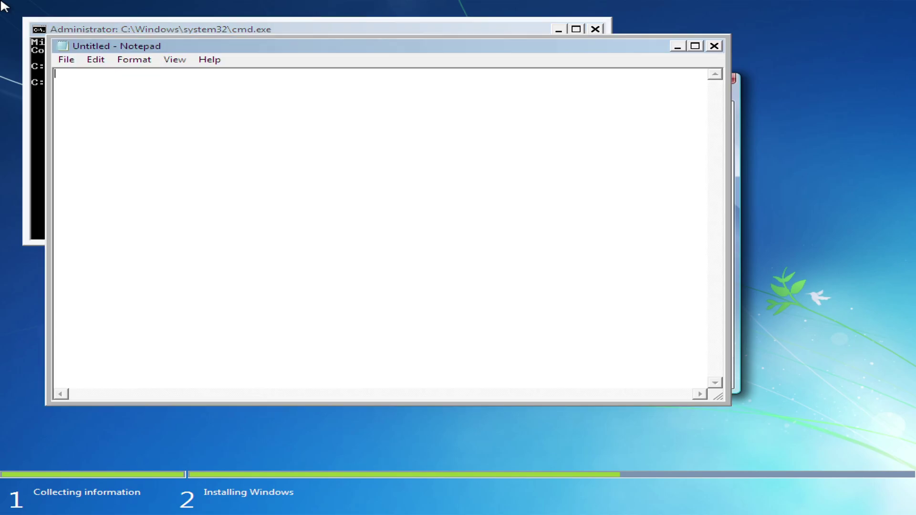
- Browse to Computer in Notepad's Open dialog with all file types shown and check the free space on Local Disk (C:)
click(65, 59)
click(93, 86)
key(ctrl+o)
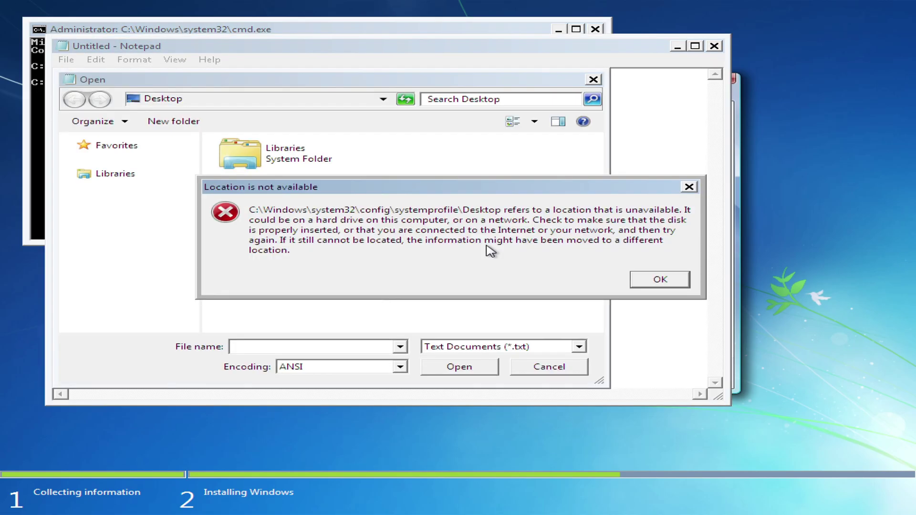
click(642, 286)
click(523, 351)
click(525, 354)
click(491, 373)
click(164, 202)
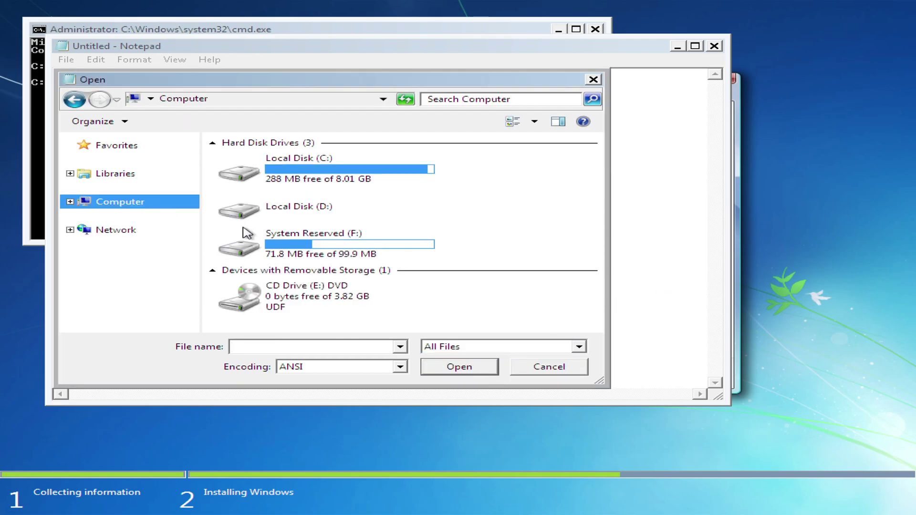
click(321, 179)
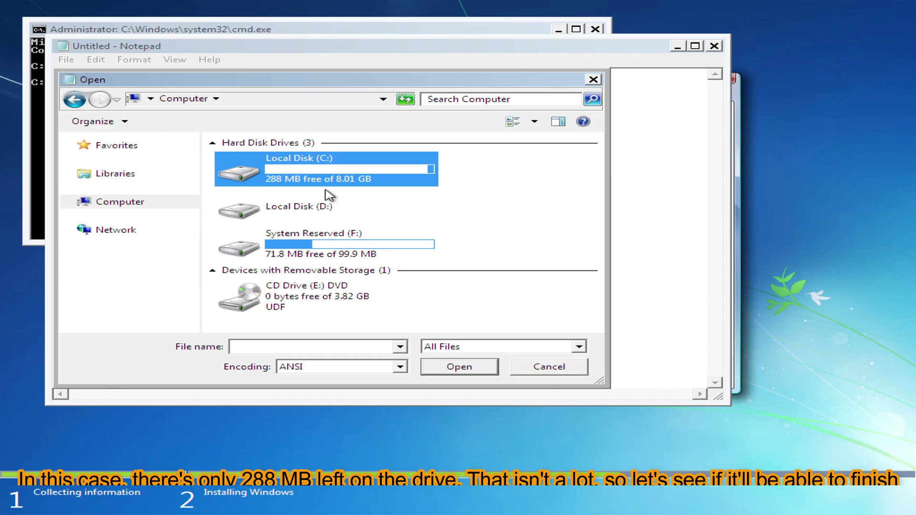
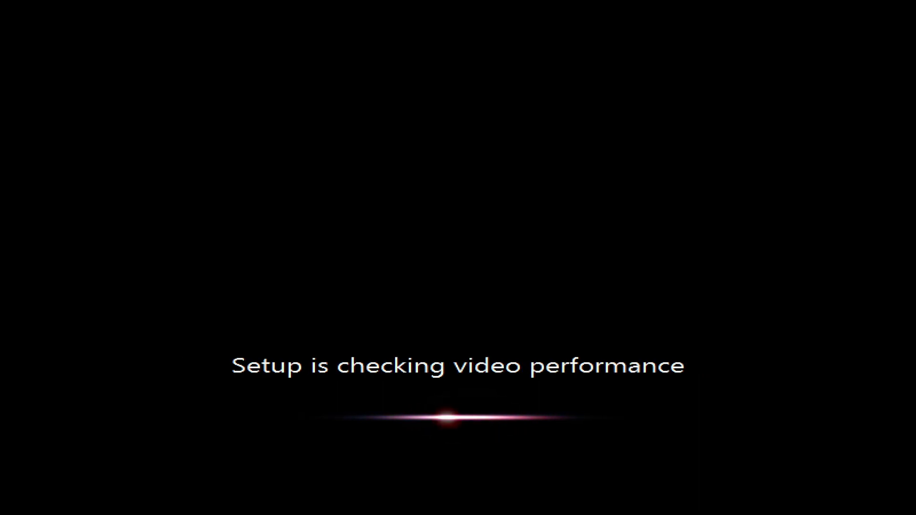
- Set the account's user name to "Come on Windows" and continue without a password
text(C)
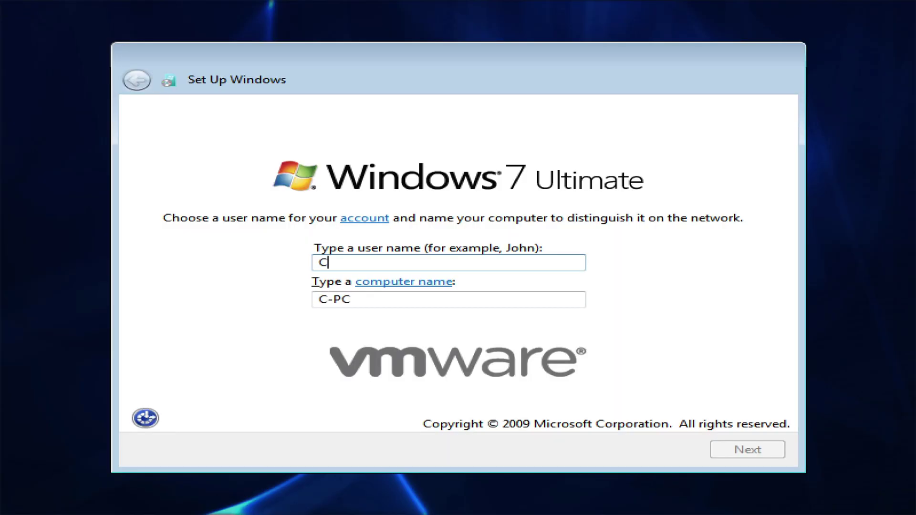
text(ome on Windows)
key(Return)
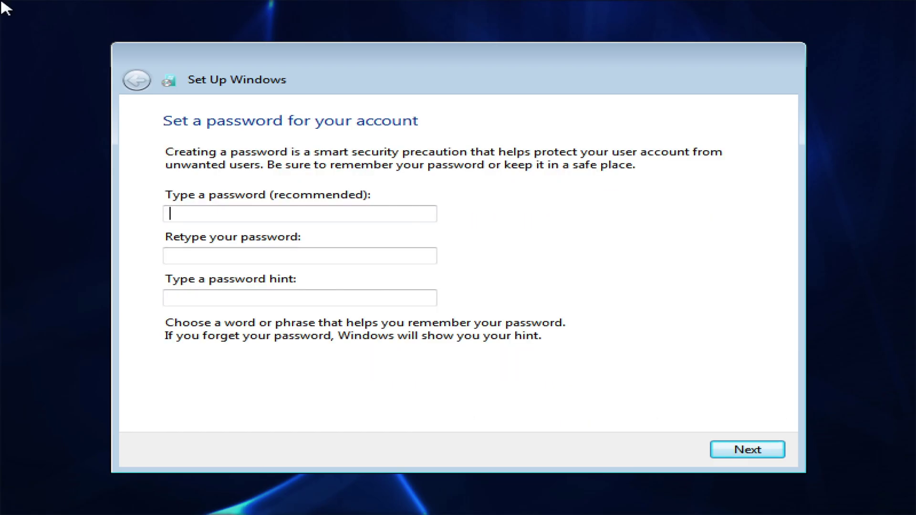
key(Return)
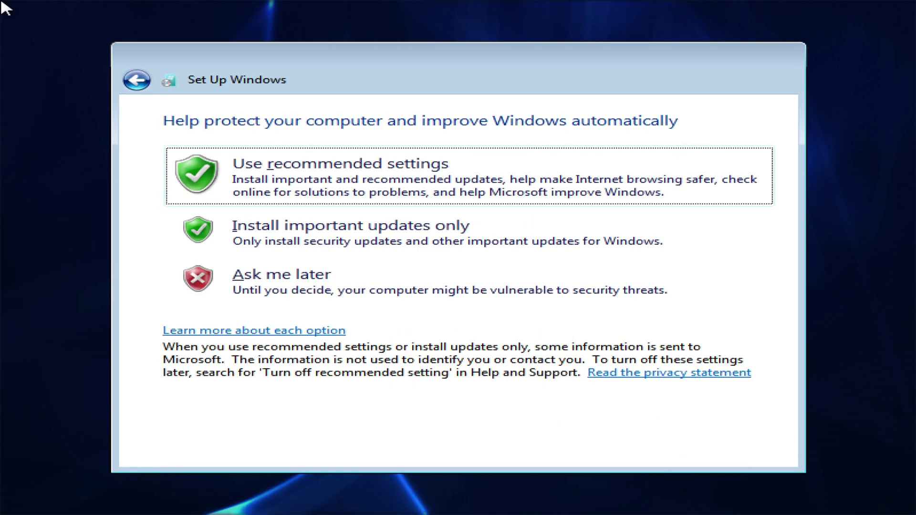
- Choose "Ask me later" for the update and protection settings and Home network as the computer's location
click(425, 289)
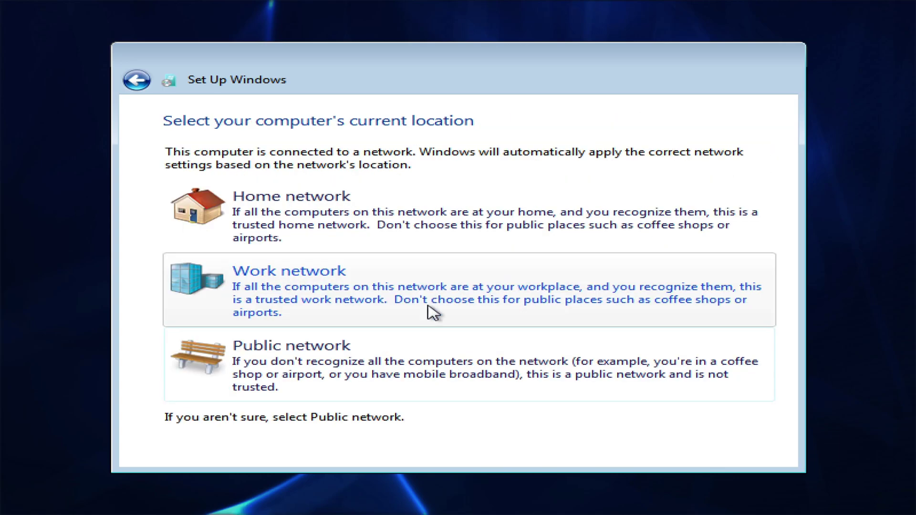
click(377, 214)
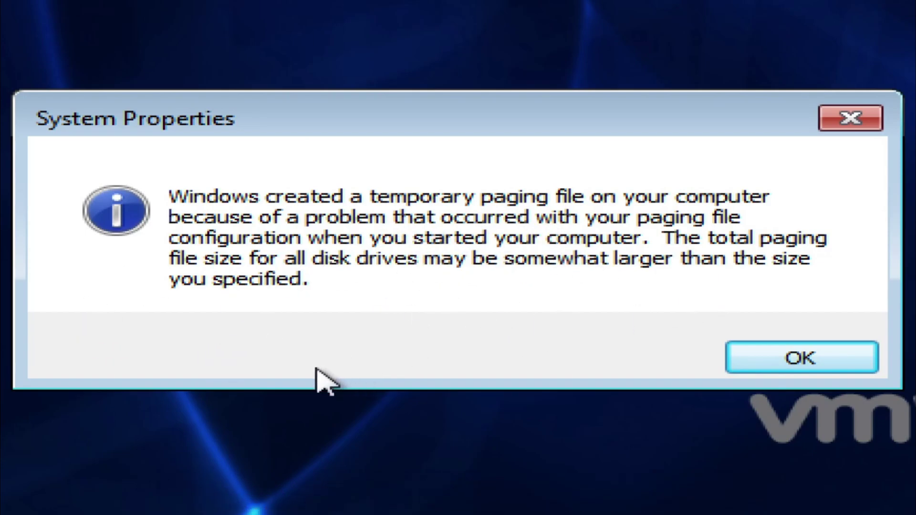
- Acknowledge the temporary paging file notice and accept the Performance Options without changes
click(844, 350)
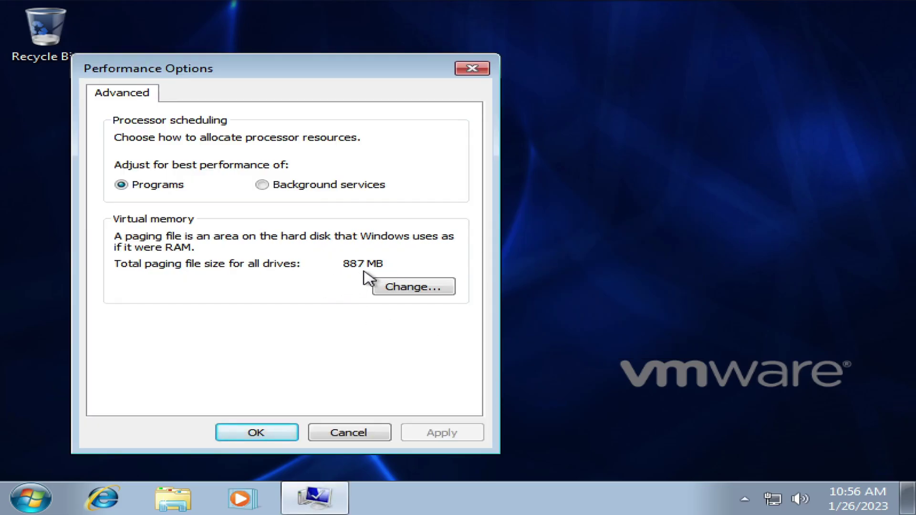
click(268, 432)
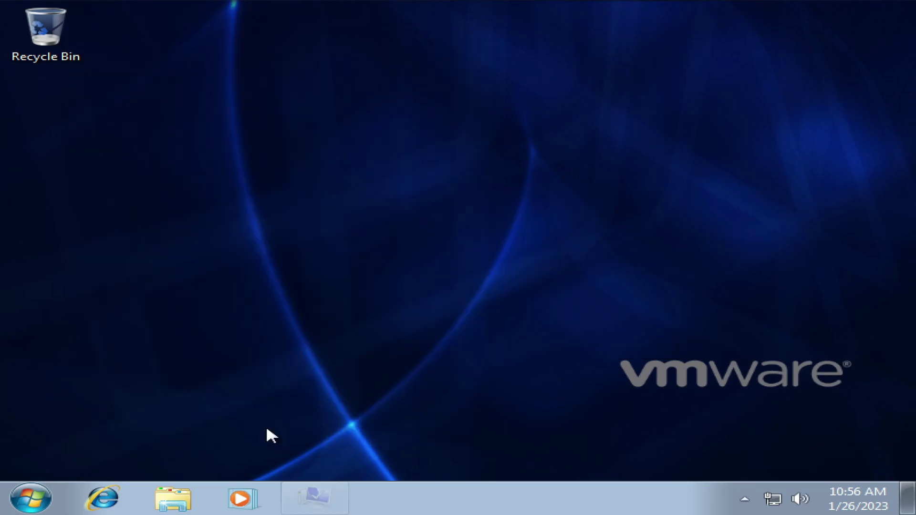
- Check the free space on Local Disk (C:) under Computer in Windows Explorer, and close the window
click(191, 497)
click(106, 294)
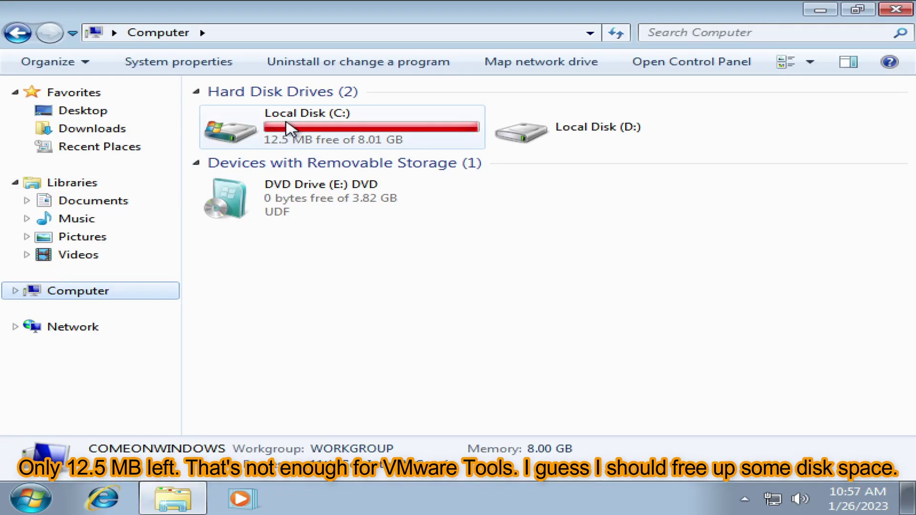
click(287, 127)
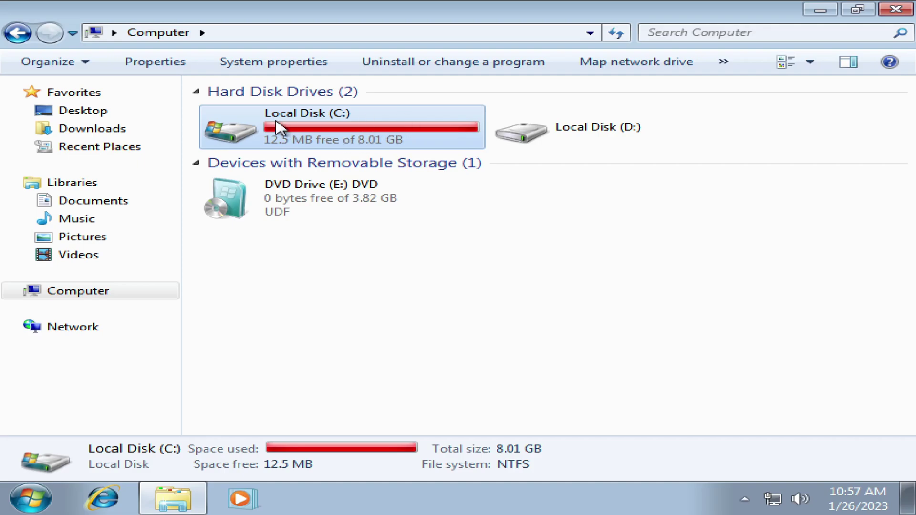
click(909, 7)
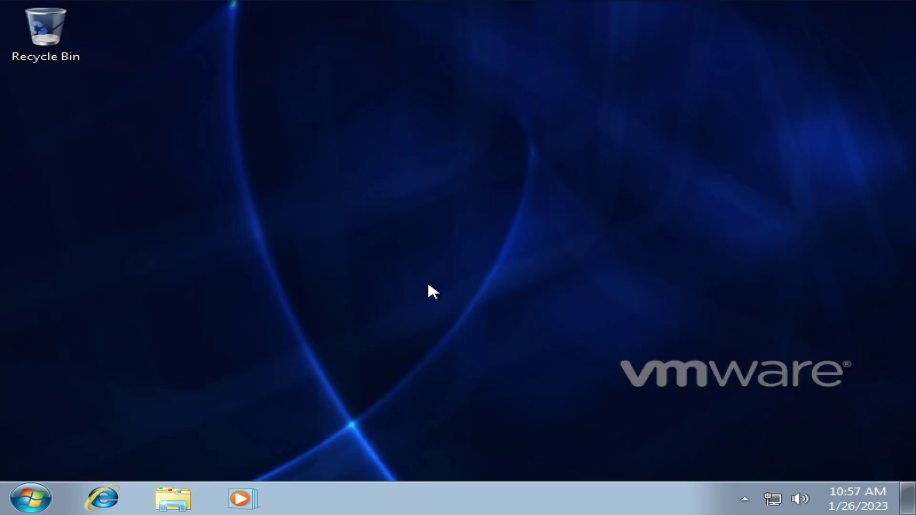
- Release input to VMware Workstation and connect the VMware Tools installer CD to the virtual machine, suppressing the confirmation message in future
key(ctrl+alt)
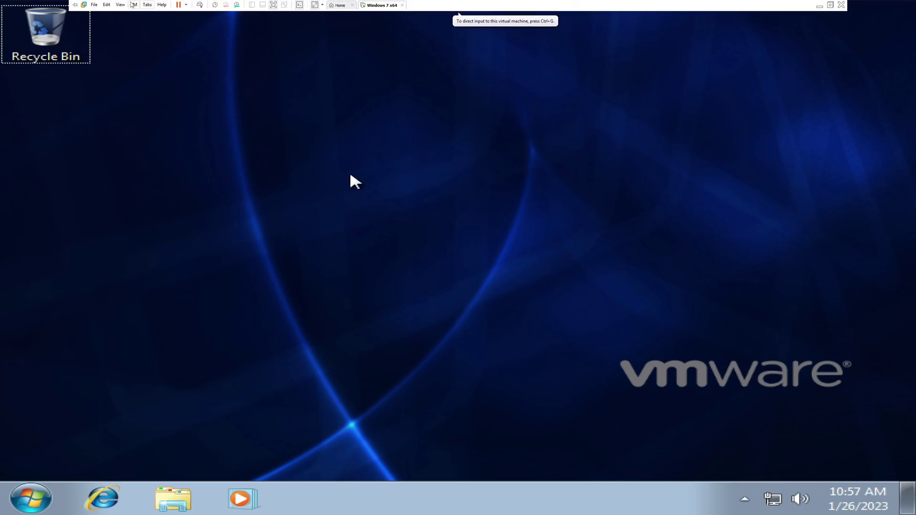
click(134, 5)
click(158, 86)
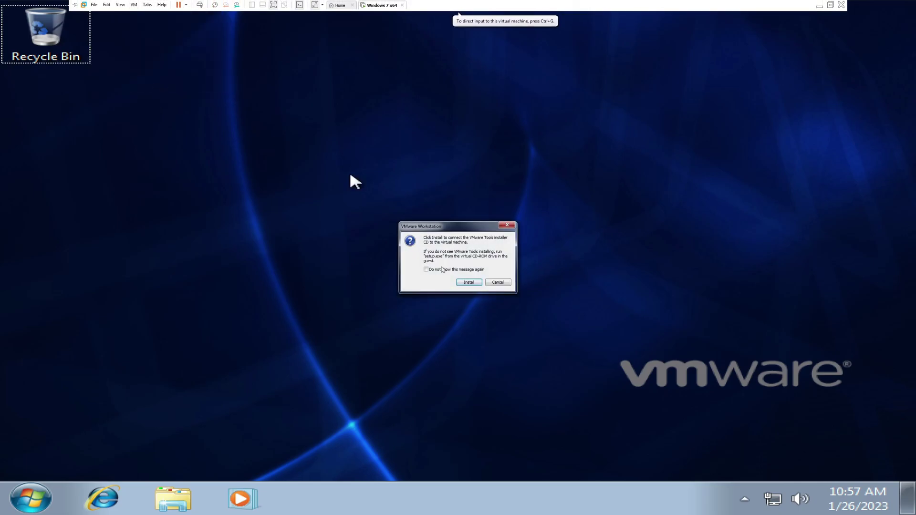
click(427, 270)
click(461, 282)
click(134, 5)
click(113, 382)
- Try to run the VMware Tools setup from DVD Drive (E:) under Computer, allowing it to make changes to this computer
click(173, 499)
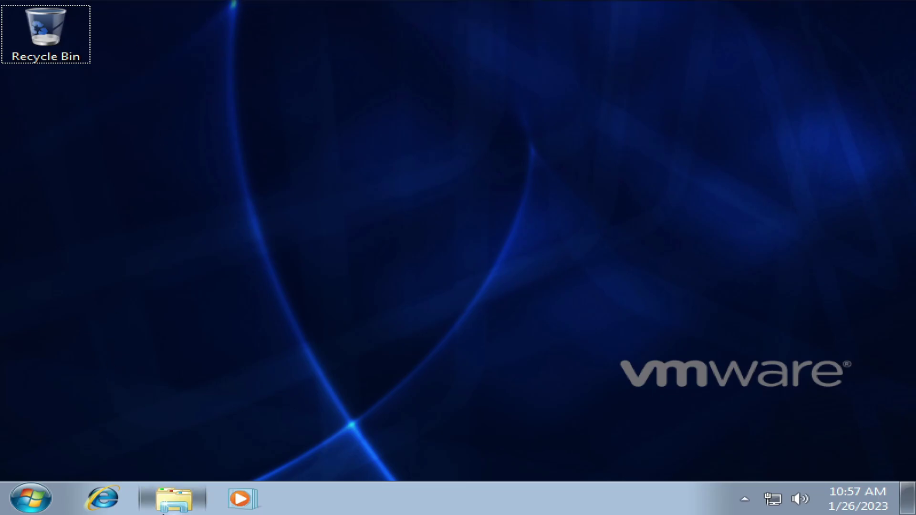
click(117, 332)
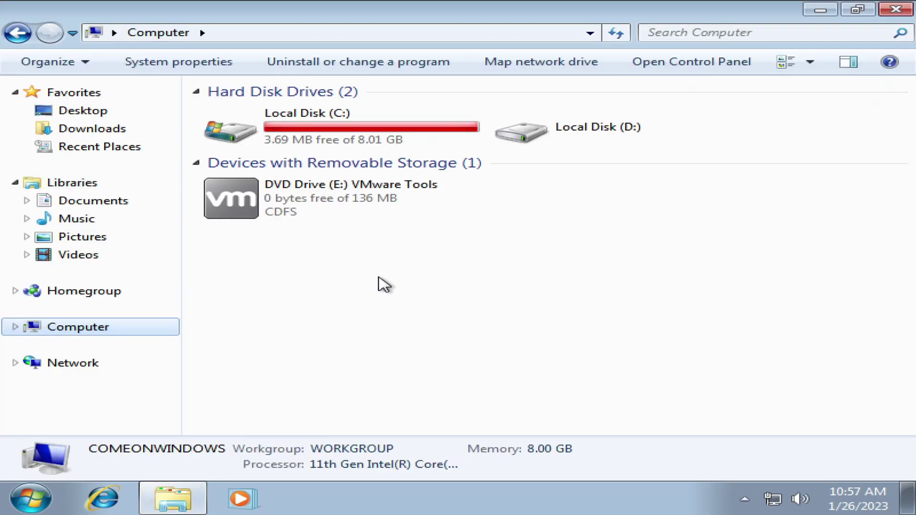
click(328, 214)
double_click(349, 216)
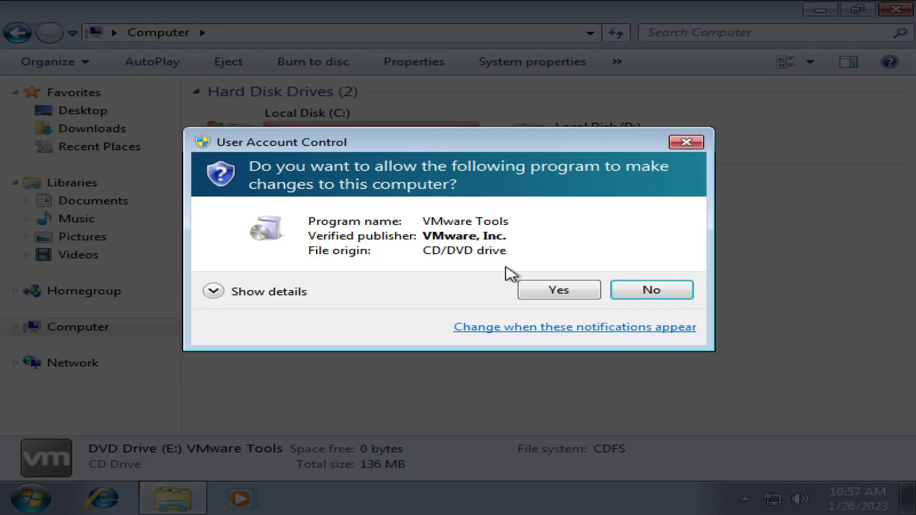
click(556, 292)
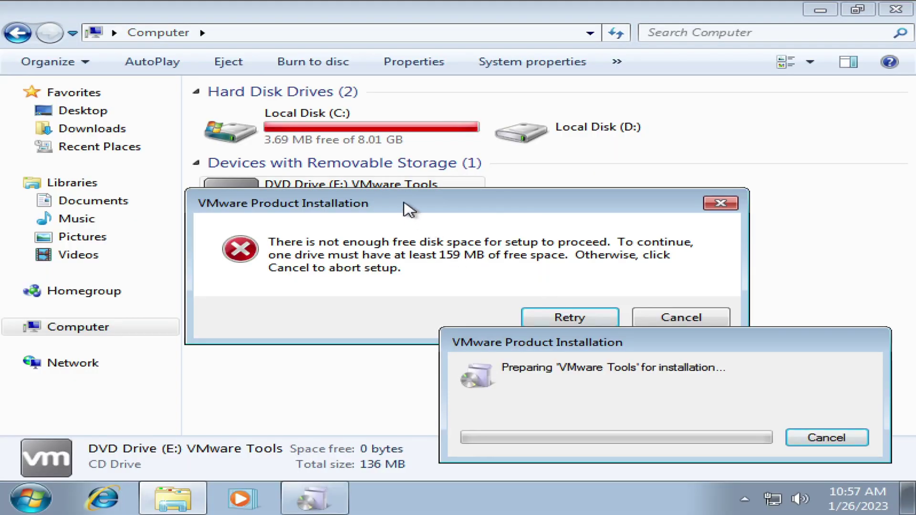
- Retry the VMware Tools setup's disk space check once and abort the setup
click(411, 207)
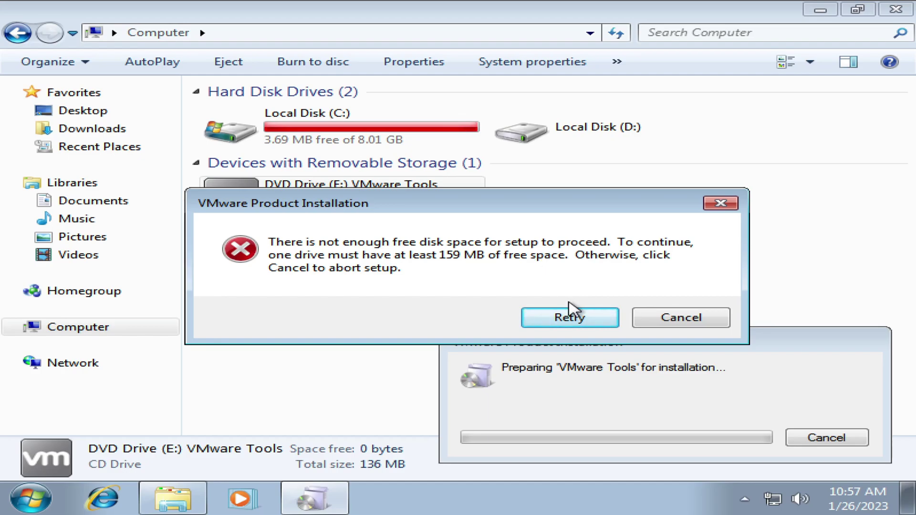
click(577, 319)
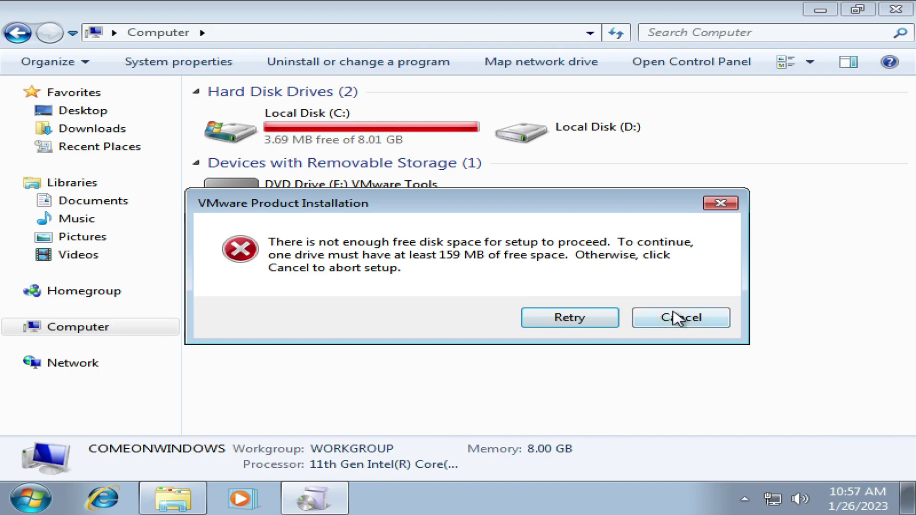
click(679, 319)
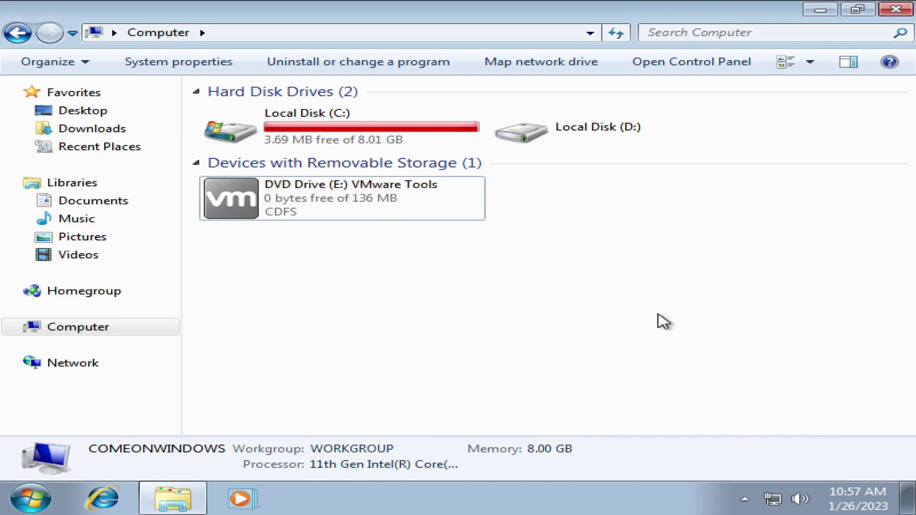
- Close the Computer window
click(896, 9)
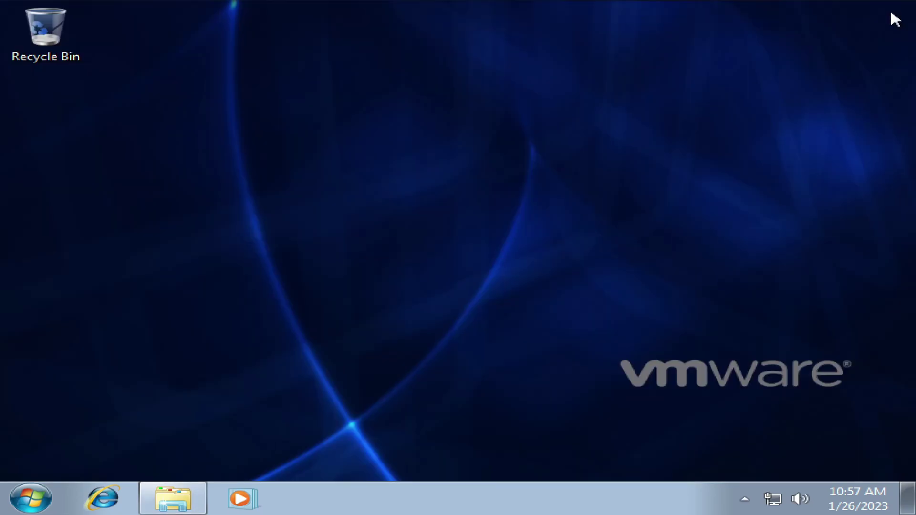
drag(716, 241, 432, 300)
drag(645, 209, 607, 227)
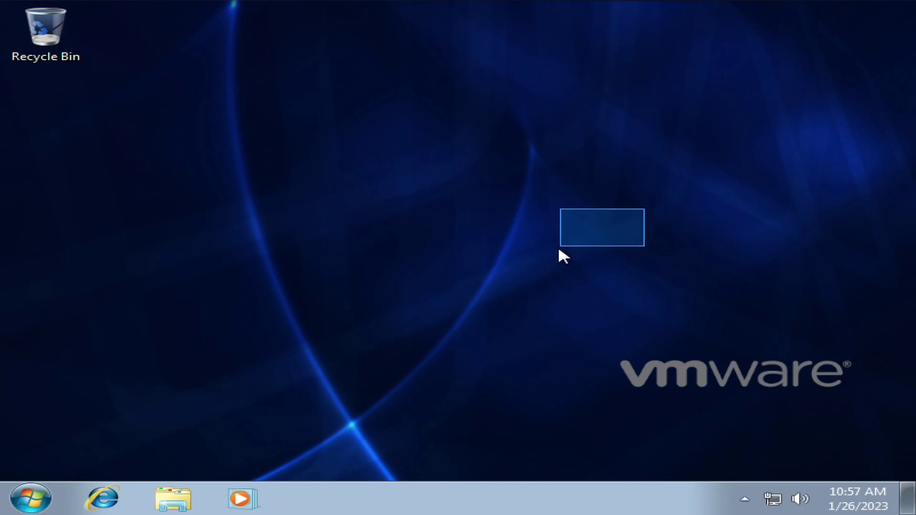
- Open the Turn Windows features on or off dialog from the Control Panel's Programs category, dismissing the AutoPlay window
click(35, 496)
text(cont)
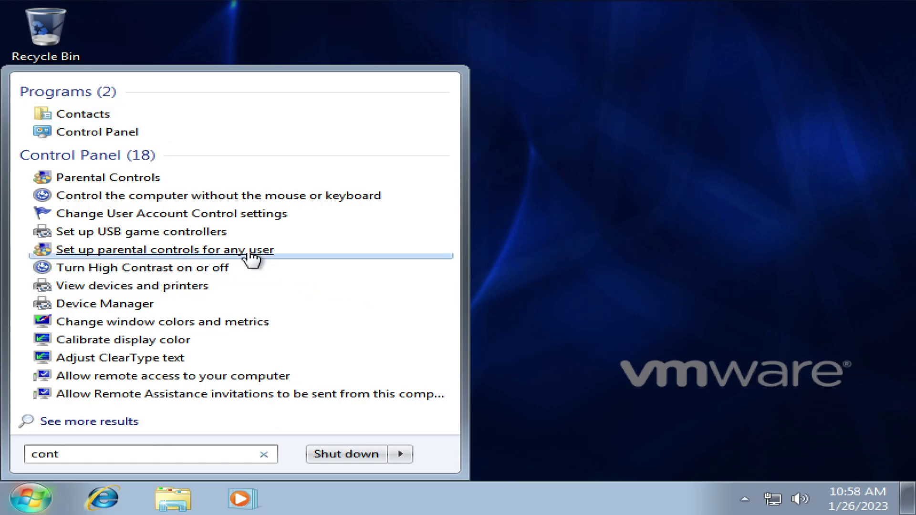
click(62, 134)
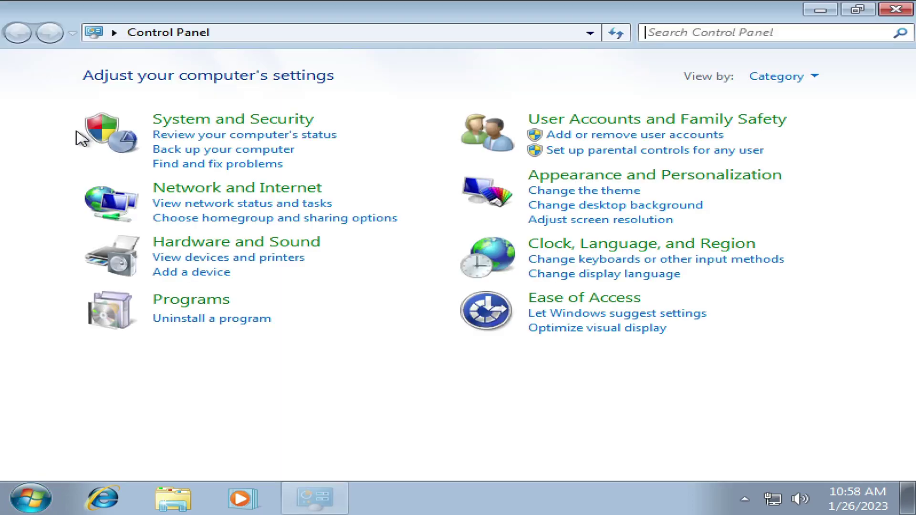
click(236, 122)
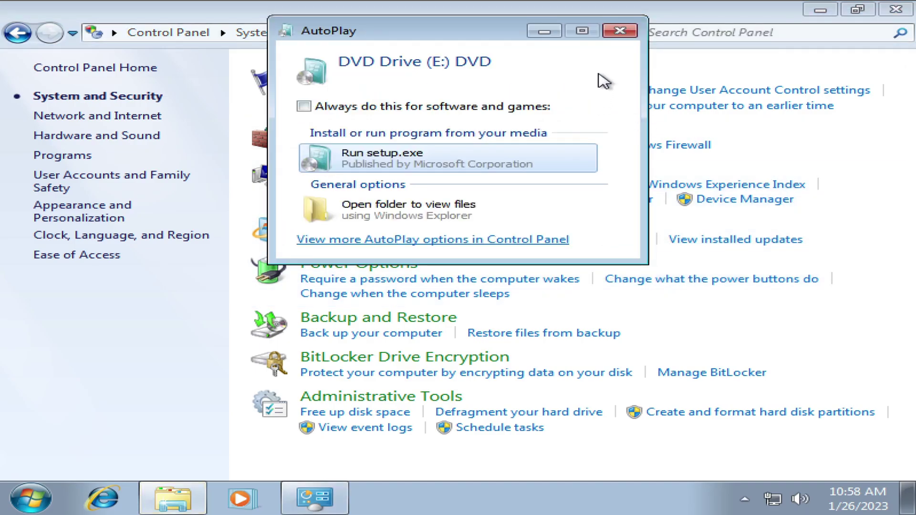
click(620, 31)
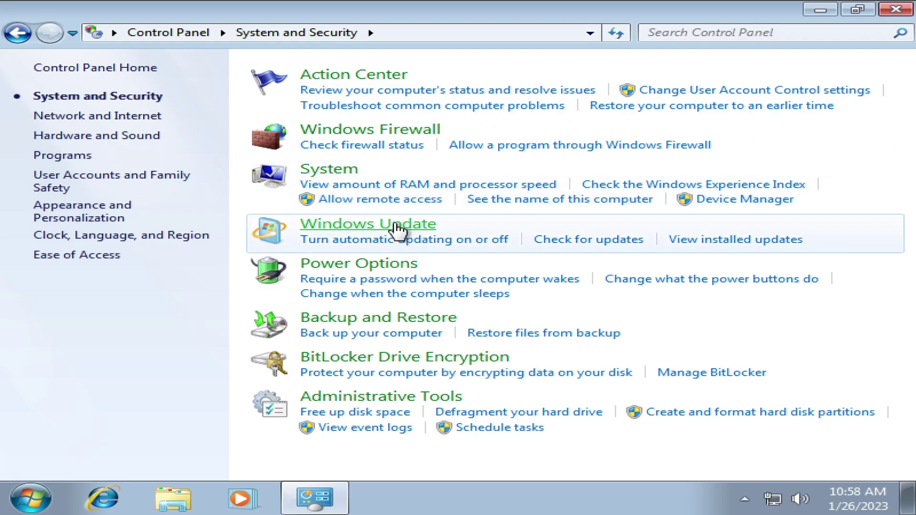
click(17, 32)
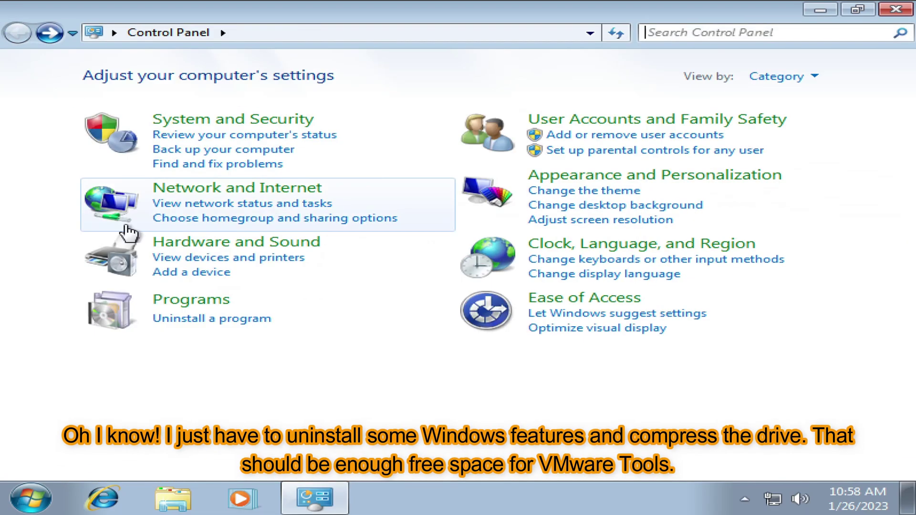
click(185, 304)
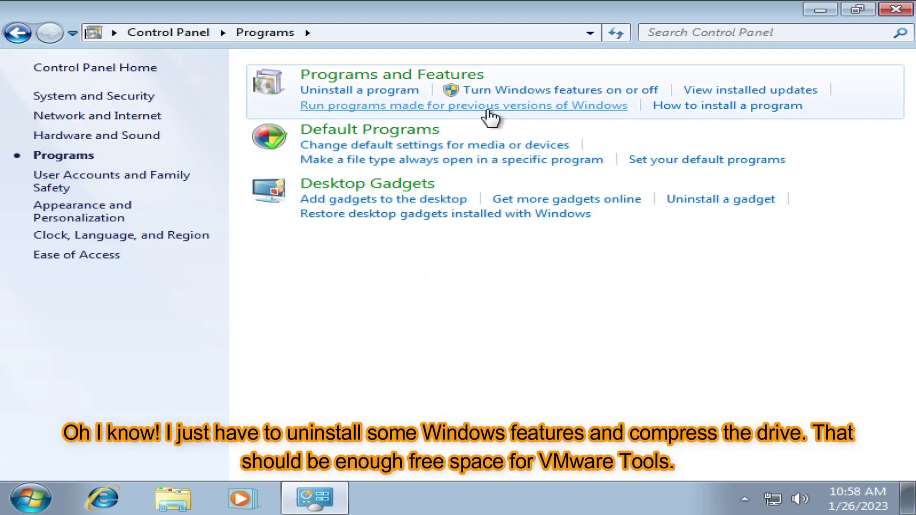
click(524, 90)
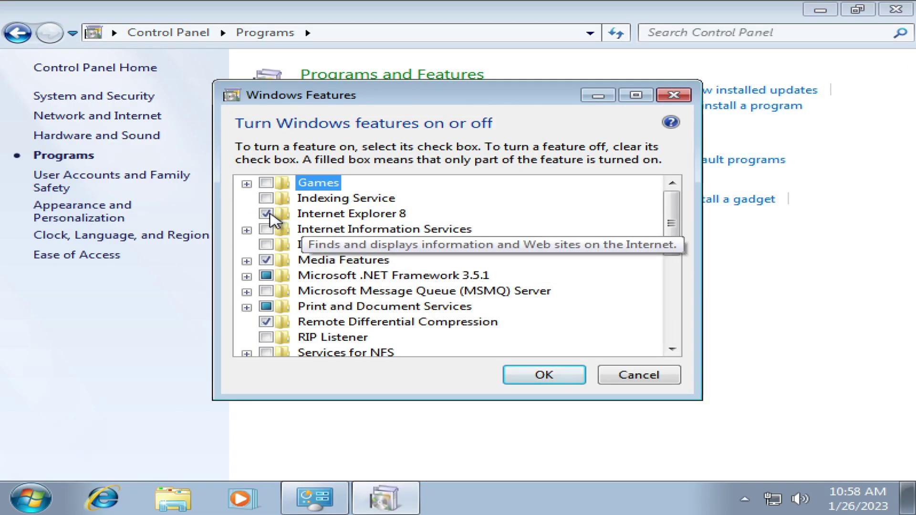
- Turn off Media Features, Remote Differential Compression, Tablet PC Components, Windows Gadget Platform, XPS Services and XPS Viewer, keeping Internet Explorer 8, and apply the changes
click(271, 221)
click(266, 260)
click(518, 291)
click(266, 322)
scroll(368, 315, down, 1)
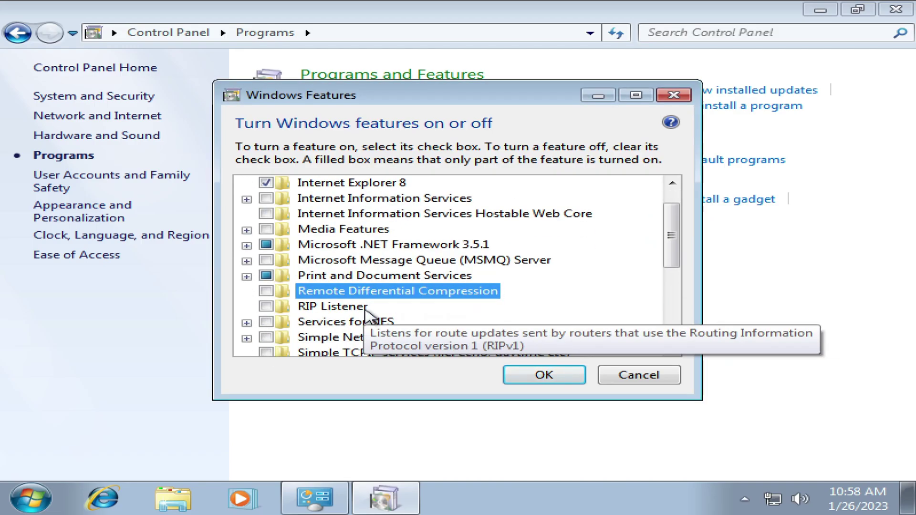
key(Down)
key(Down)
key(Down)
key(Down)
key(Down)
key(Down)
key(Down)
key(Down)
key(Down)
key(Down)
key(Down)
key(Down)
key(Down)
key(Down)
key(Down)
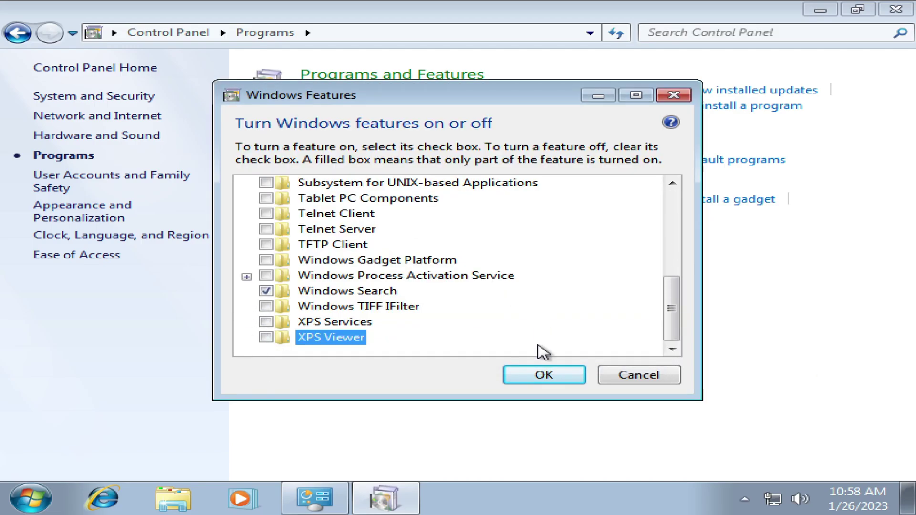
scroll(478, 296, up, 6)
click(544, 375)
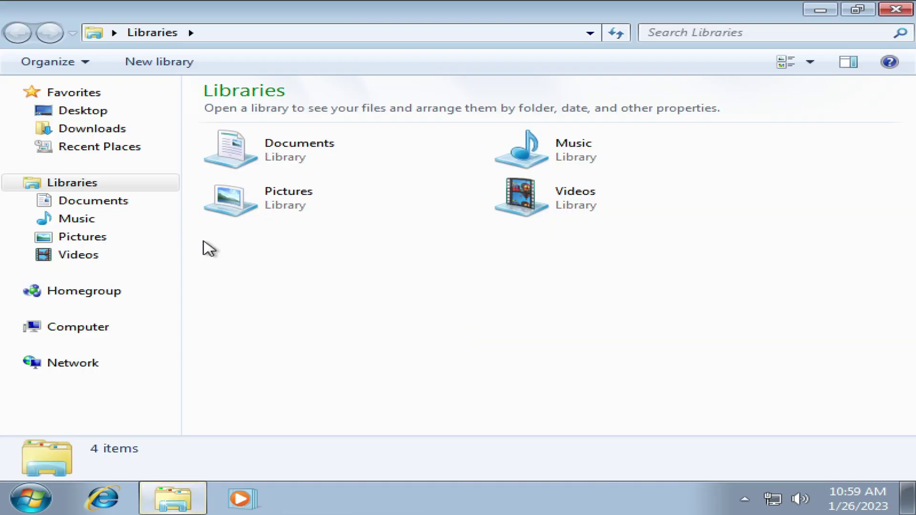
- Compress Local Disk (C:) to save disk space, granting administrator permission, and close its properties
click(79, 327)
right_click(322, 127)
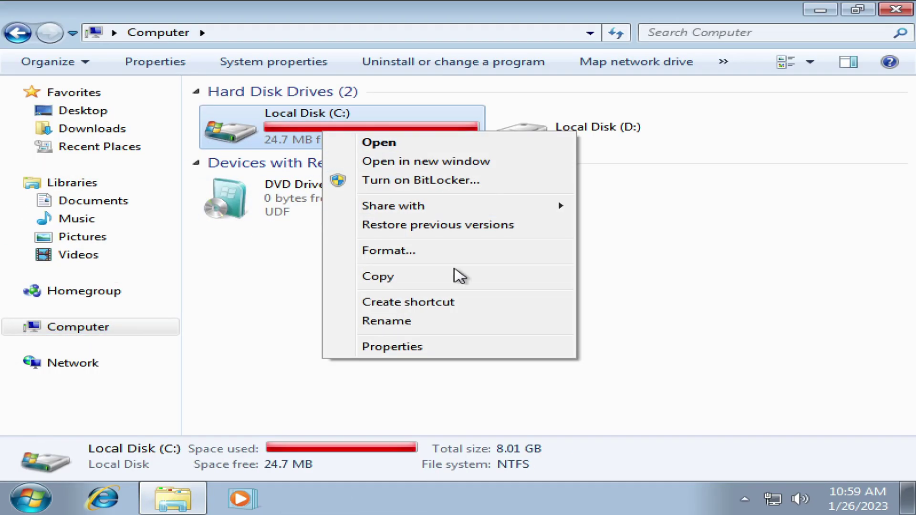
click(392, 346)
click(362, 383)
click(706, 456)
click(650, 273)
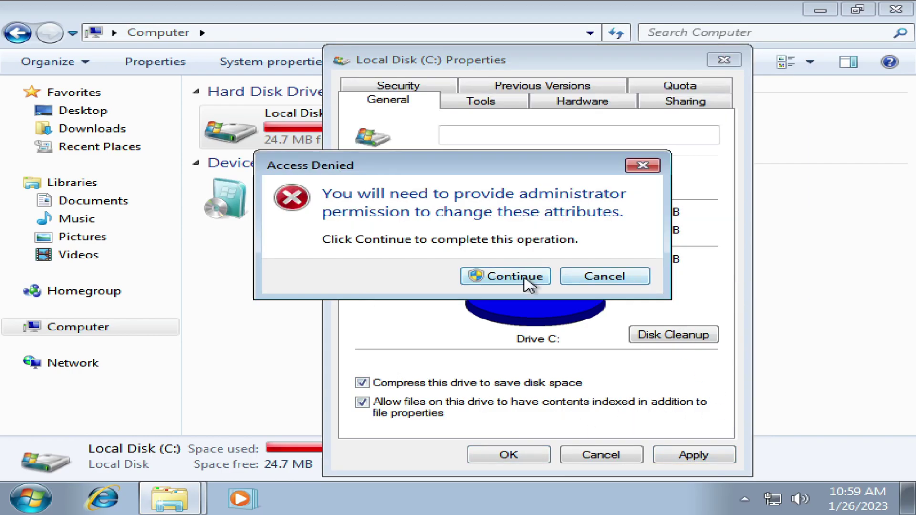
click(528, 277)
click(379, 344)
click(378, 344)
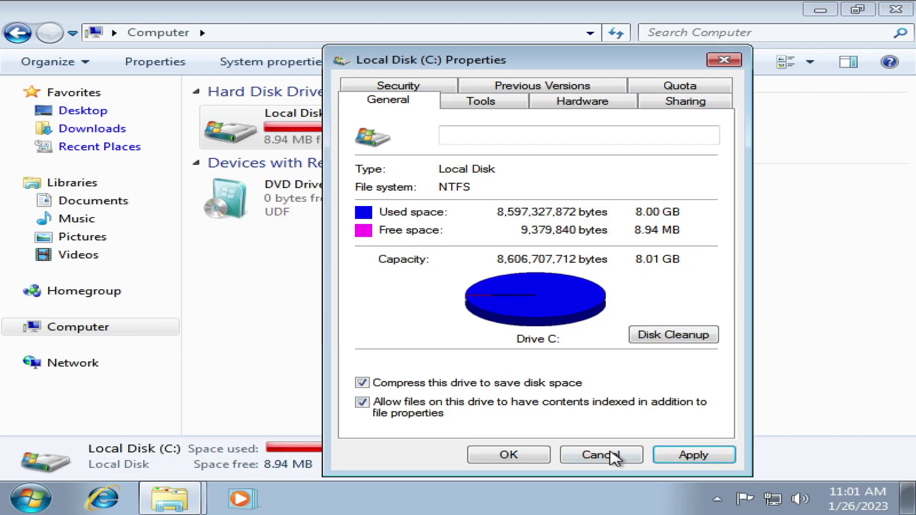
click(614, 457)
- Restart Windows and check the free space on Local Disk (C:) under Computer
key(super)
click(403, 455)
click(491, 417)
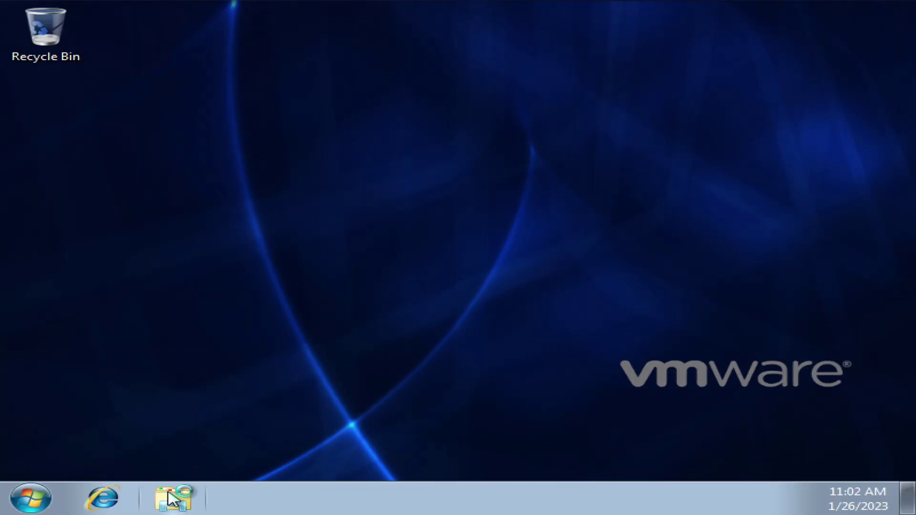
click(171, 500)
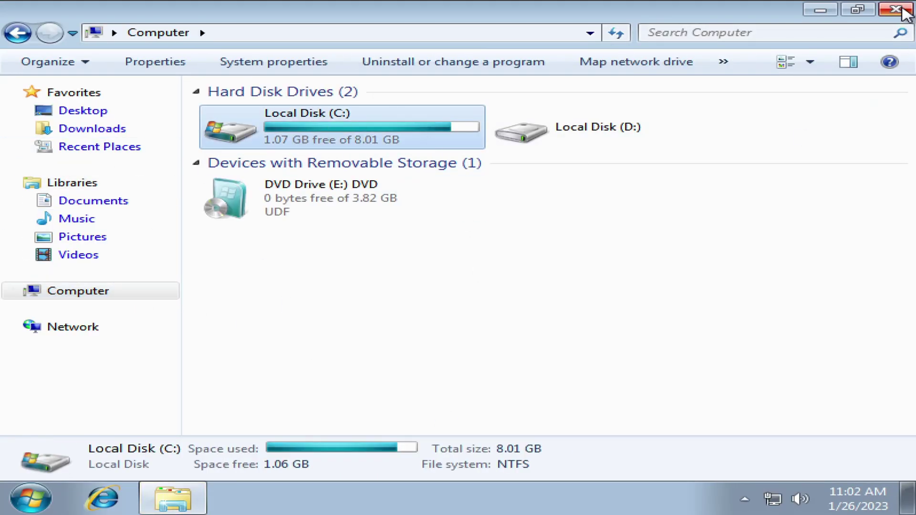
click(906, 14)
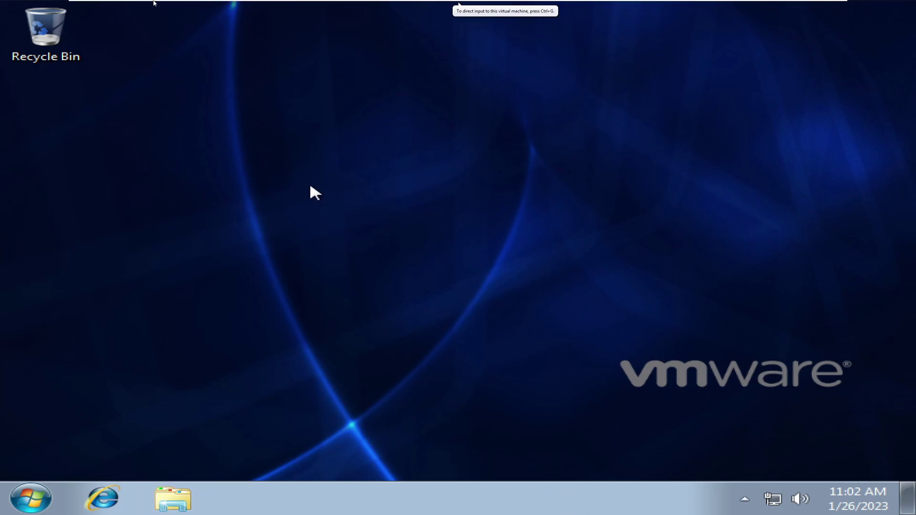
- Connect the VMware Tools installer CD to the virtual machine and run its setup from DVD Drive (E:), allowing it to make changes
click(134, 5)
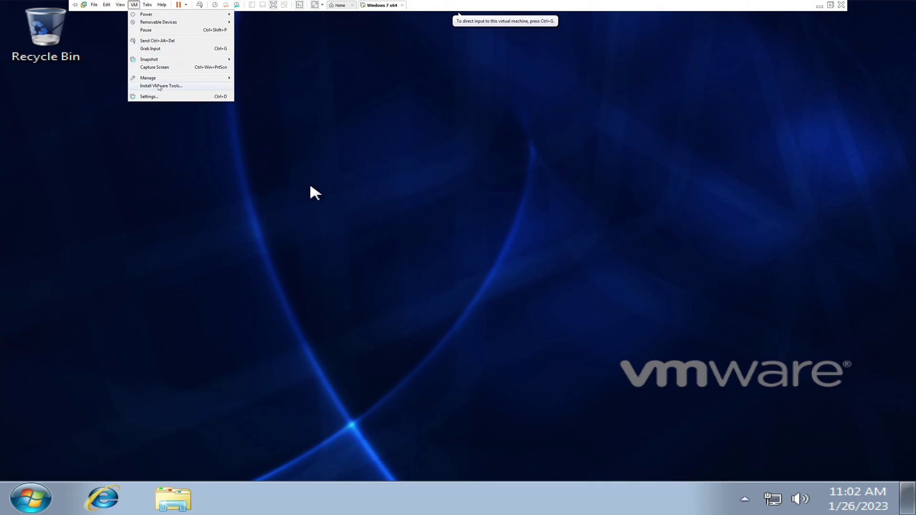
click(120, 4)
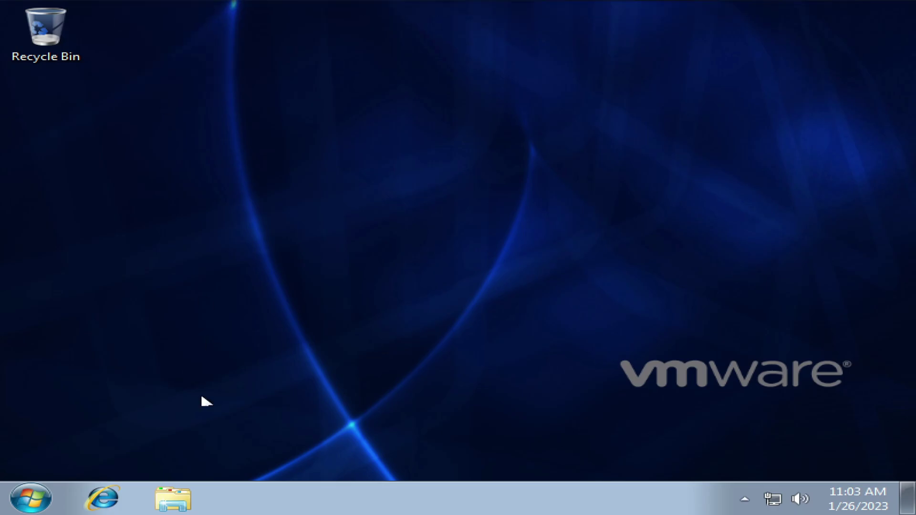
click(174, 499)
click(78, 291)
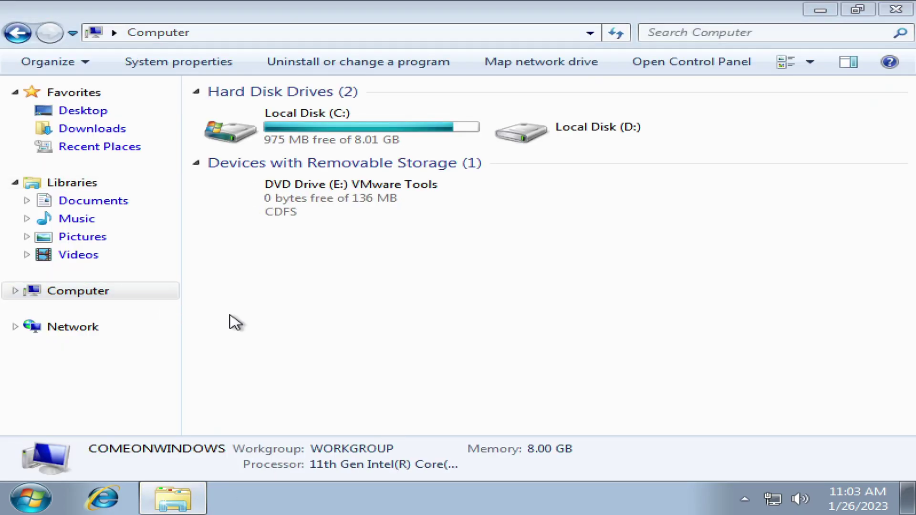
click(368, 209)
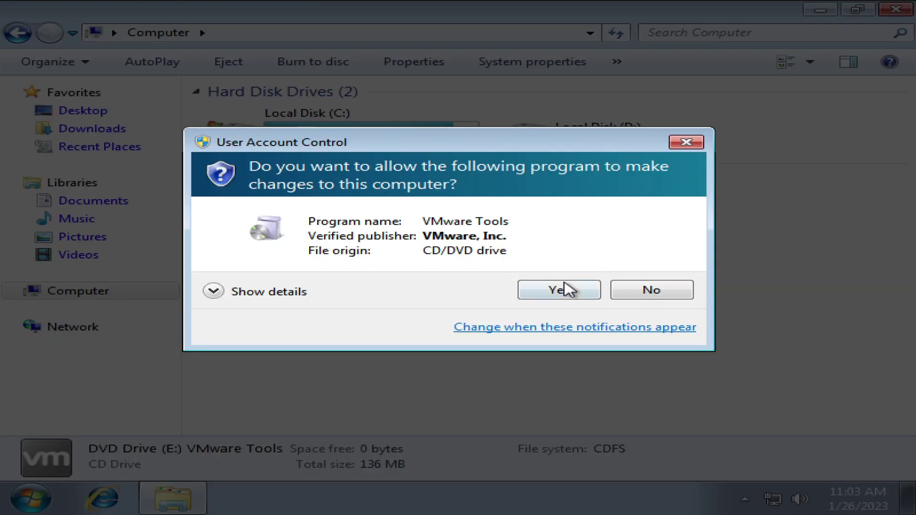
click(592, 289)
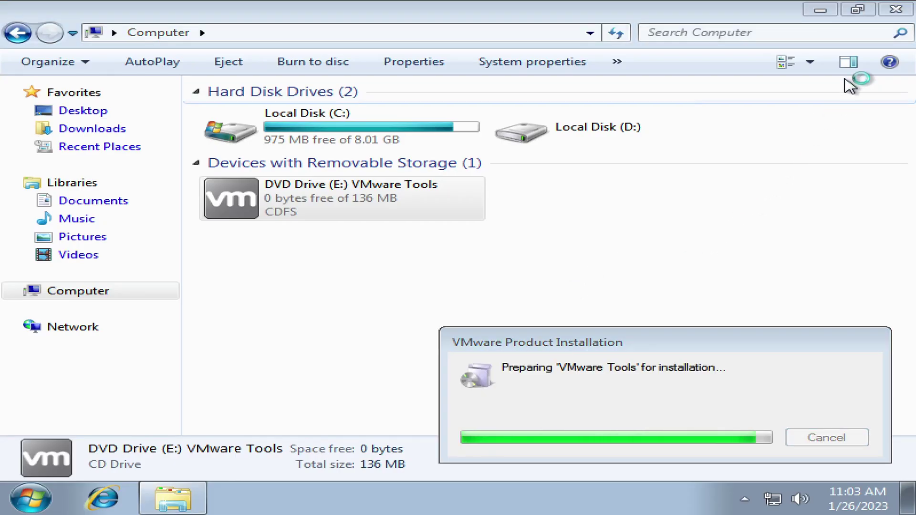
click(896, 9)
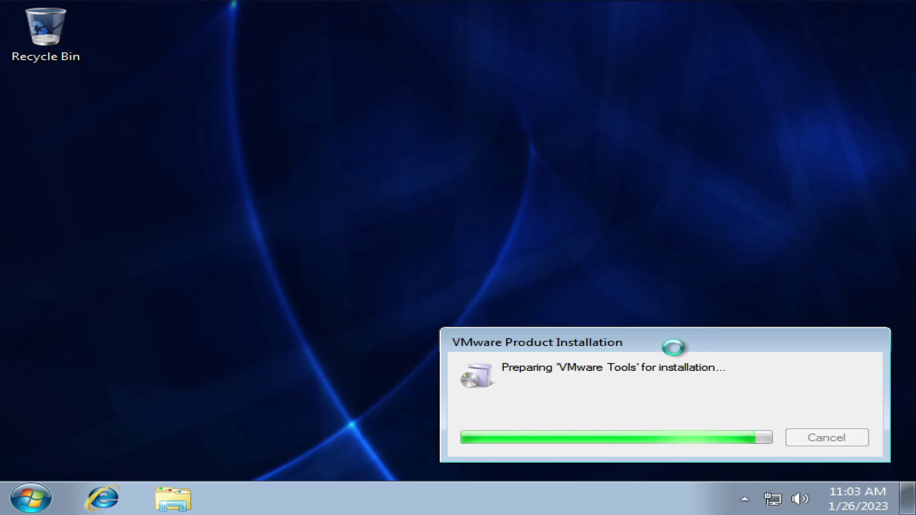
- Switch the taskbar to small icons and change the desktop background to the Windows 7 logo wallpaper
right_click(485, 482)
click(50, 205)
click(403, 451)
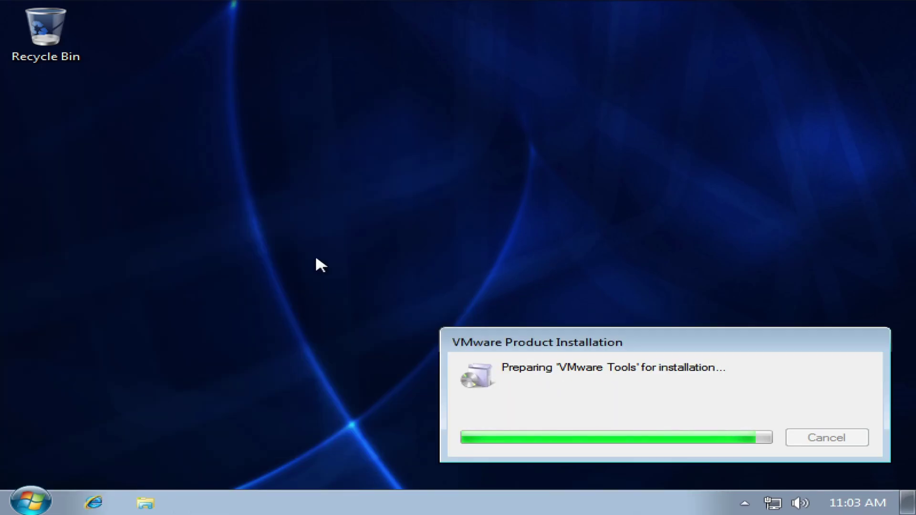
right_click(315, 276)
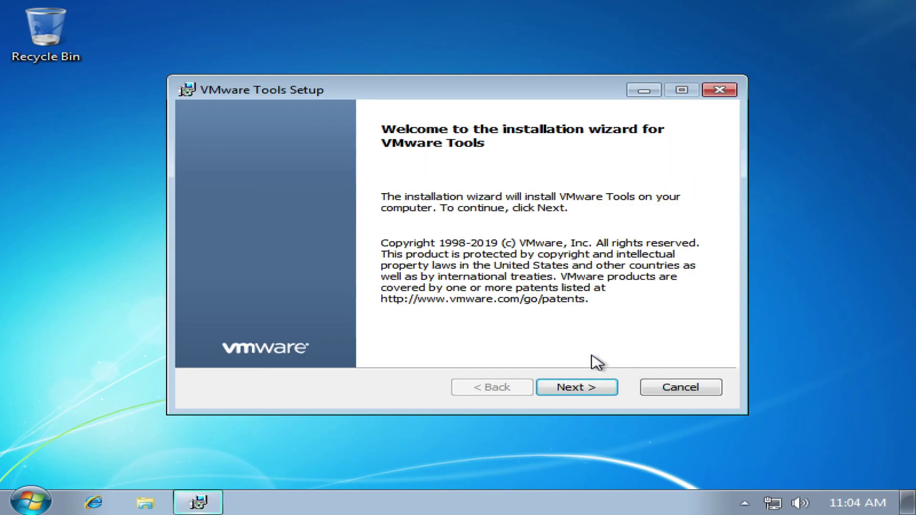
- Try to install VMware Tools through the setup wizard, dismissing the SVGA driver message, and exit the wizard
click(576, 388)
click(575, 388)
click(576, 388)
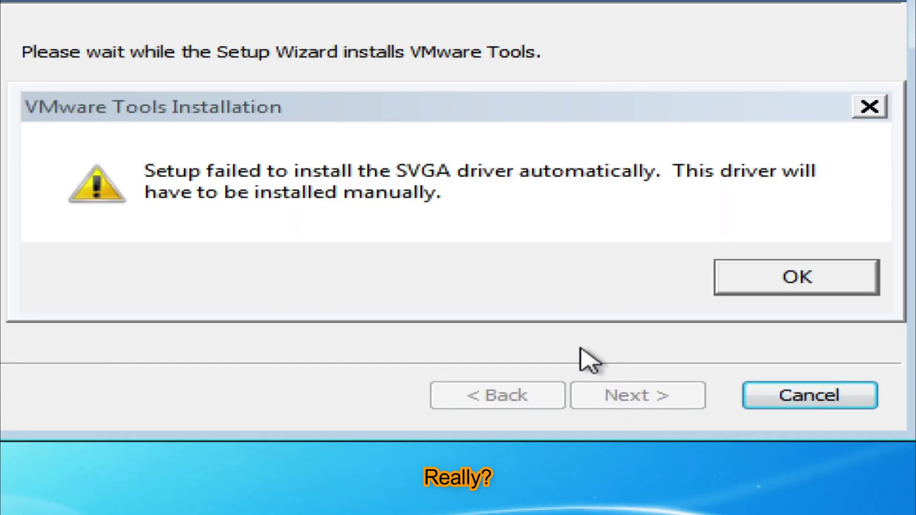
click(767, 282)
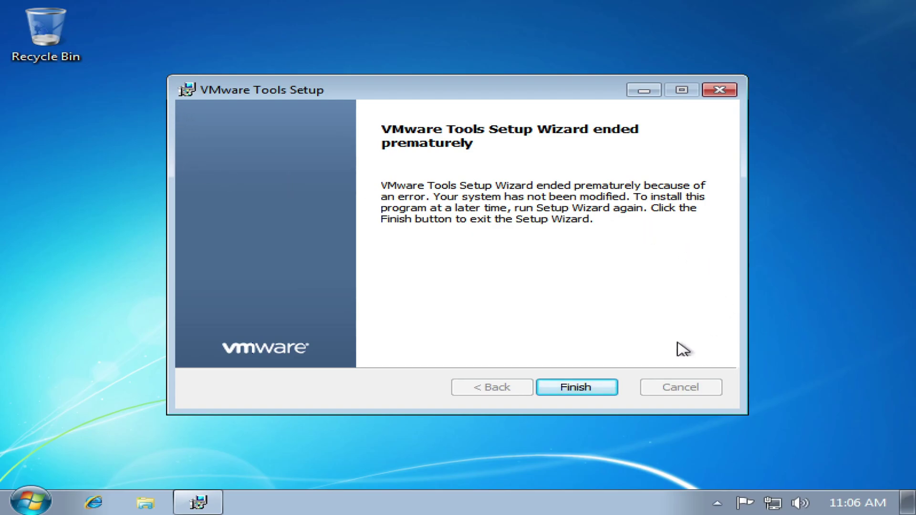
click(576, 389)
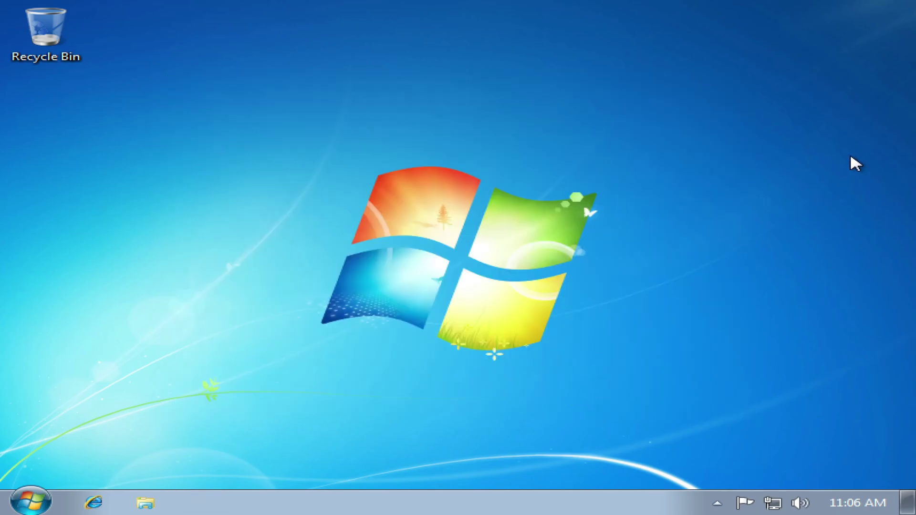
drag(814, 149, 430, 289)
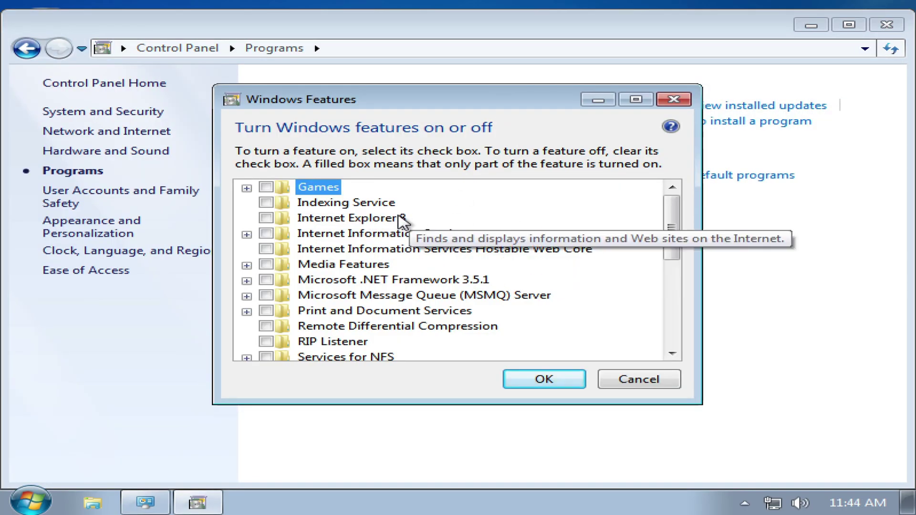
- Turn on the Games, Media Features and Microsoft .NET Framework 3.5.1 Windows features, including both Windows Communication Foundation activation options
click(266, 187)
click(266, 265)
click(266, 280)
click(247, 280)
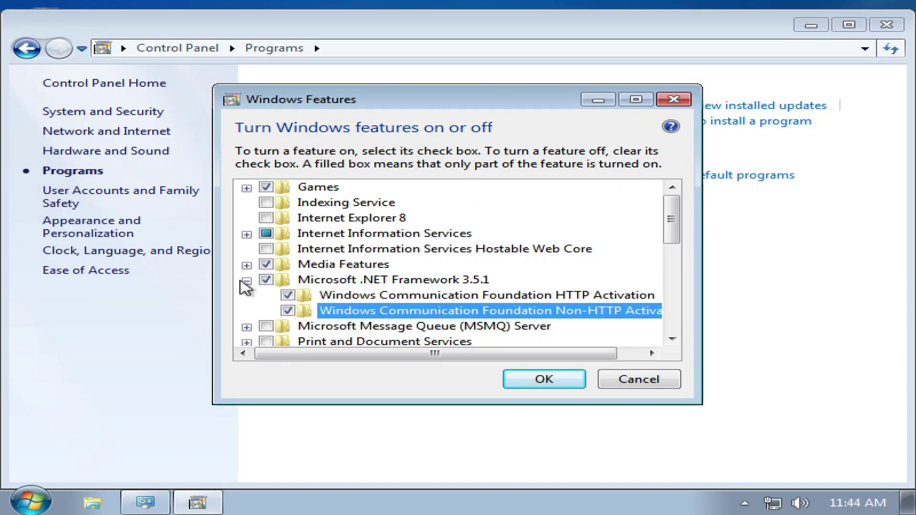
click(246, 281)
- Turn on Microsoft Message Queue (MSMQ) Server with Active Directory Domain Services Integration, HTTP Support and Triggers
click(266, 264)
click(246, 264)
click(288, 295)
click(268, 280)
click(309, 295)
click(310, 311)
click(309, 326)
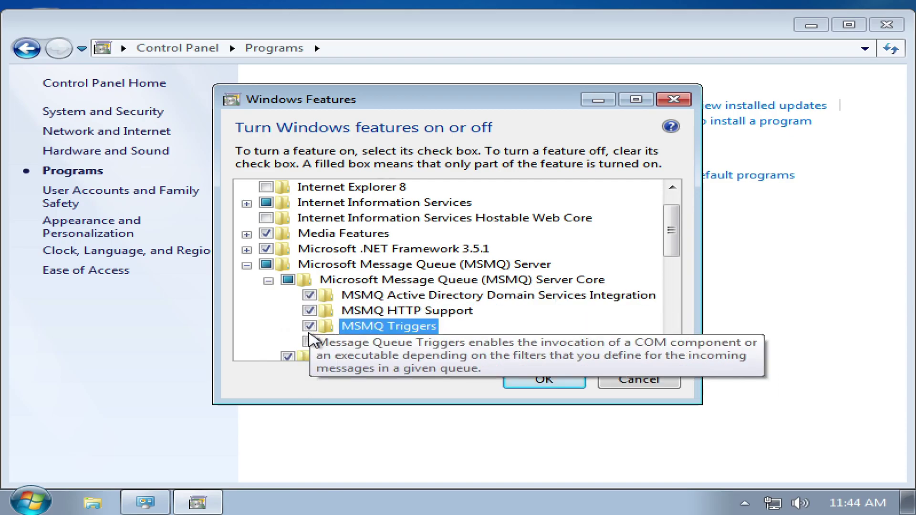
click(246, 264)
- Turn on RIP Listener and Internet Explorer 8, apply the Windows feature changes and restart Windows
scroll(296, 287, down, 1)
click(266, 280)
scroll(291, 310, down, 3)
scroll(284, 334, down, 1)
click(266, 295)
click(266, 326)
scroll(296, 315, up, 5)
click(351, 218)
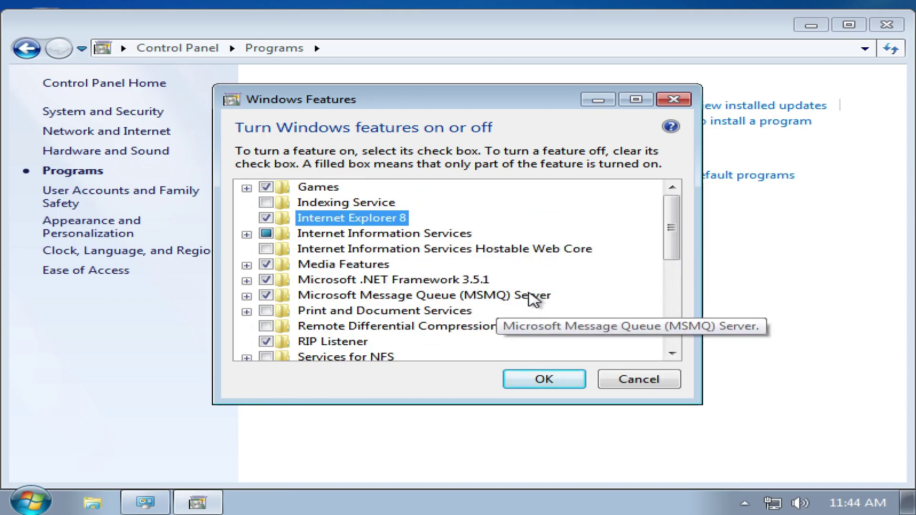
scroll(529, 330, down, 2)
click(537, 381)
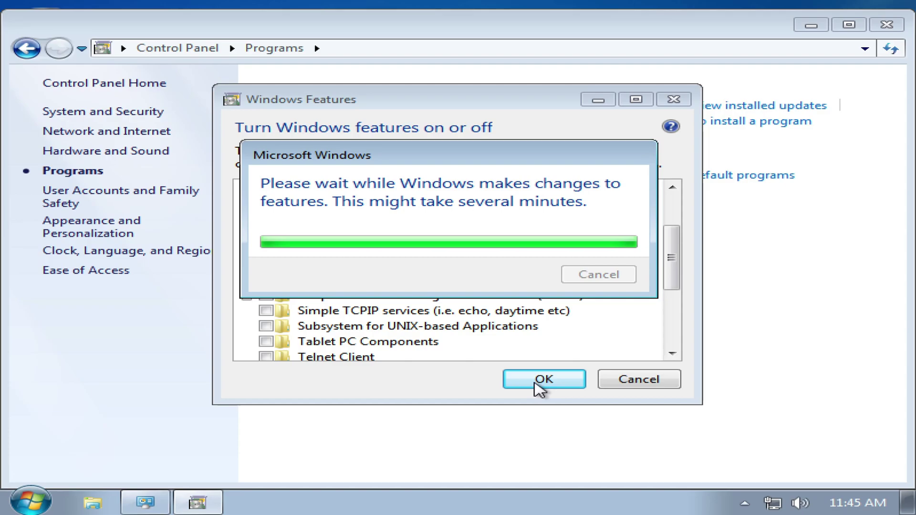
key(Return)
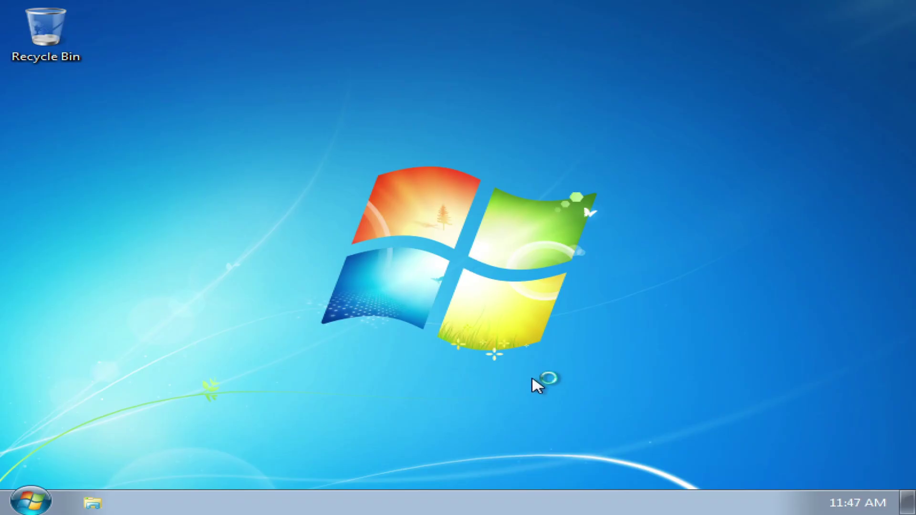
- Duplicate the ec281702654f67de9ef97fc2b1 folder on Local Disk (C:) to fill the drive, retrying the copy when space runs short
key(super)
key(super+e)
click(312, 141)
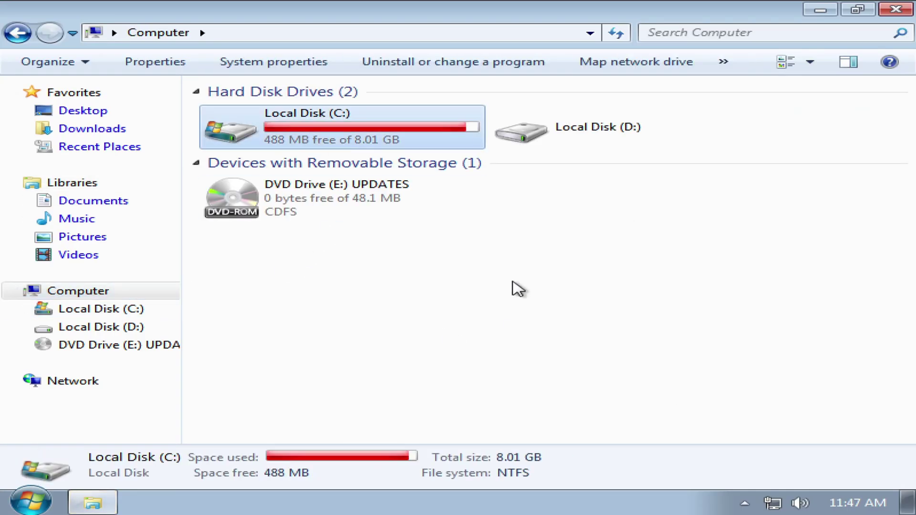
click(334, 231)
double_click(310, 126)
right_click(304, 115)
right_click(311, 114)
right_click(265, 113)
click(320, 274)
click(440, 388)
key(ctrl+v)
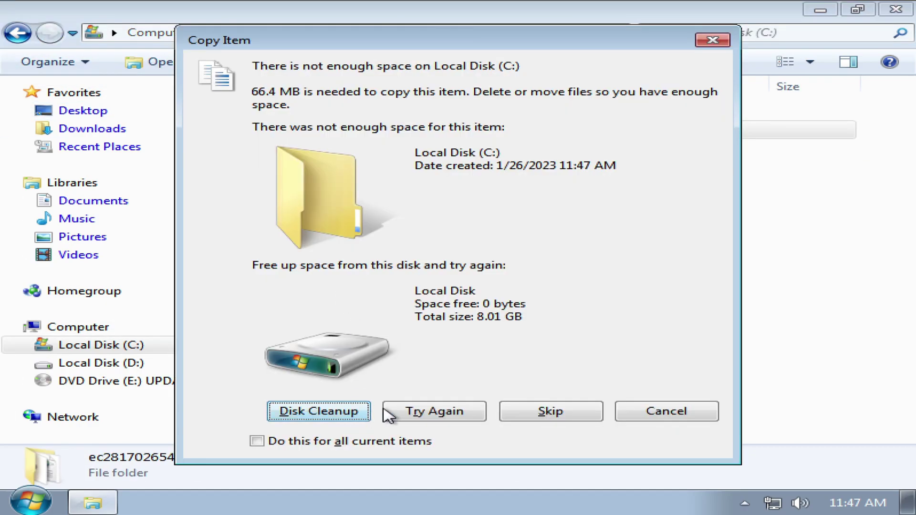
click(463, 417)
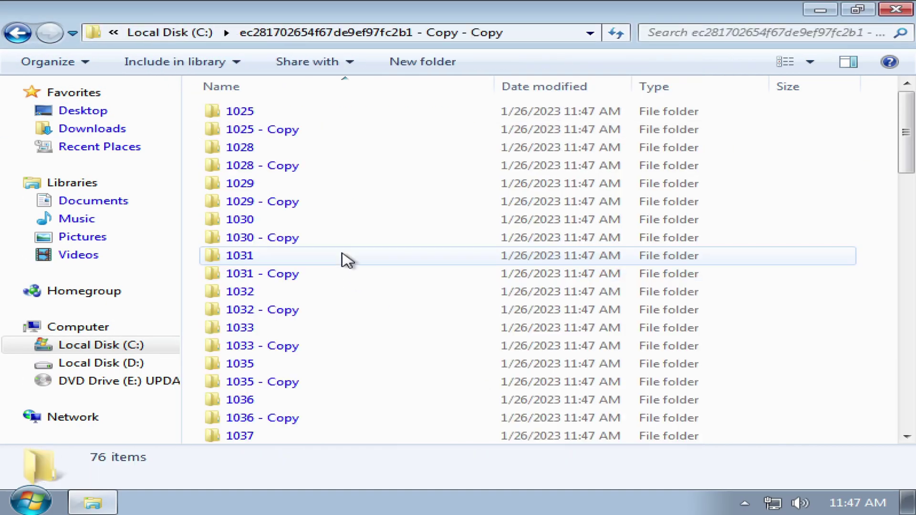
- Copy the subfolders in "ec281702654f67de9ef97fc2b1 - Copy - Copy" and paste them repeatedly into the same folder
click(77, 326)
click(88, 345)
right_click(313, 148)
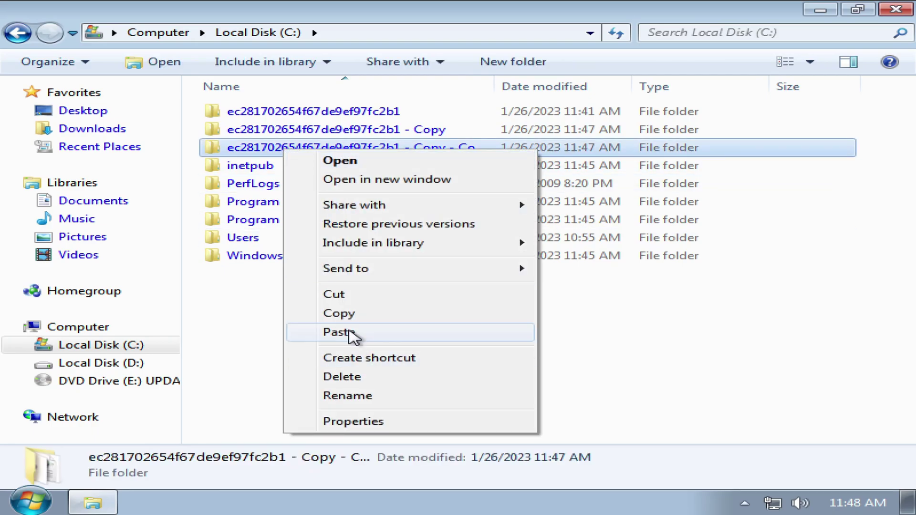
click(344, 166)
drag(201, 119, 507, 467)
key(ctrl+c)
key(ctrl+v)
key(ctrl+v)
key(ctrl+v)
key(ctrl+v)
key(ctrl+v)
key(ctrl+v)
key(ctrl+v)
key(ctrl+v)
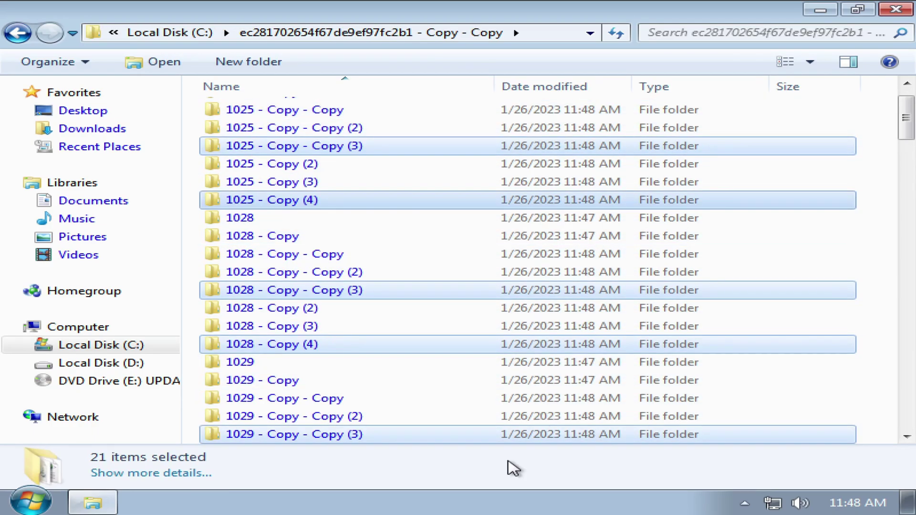
- Duplicate the first sixteen 1025 subfolders in the "Copy - Copy" folder and check the free space on Local Disk (C:)
click(78, 327)
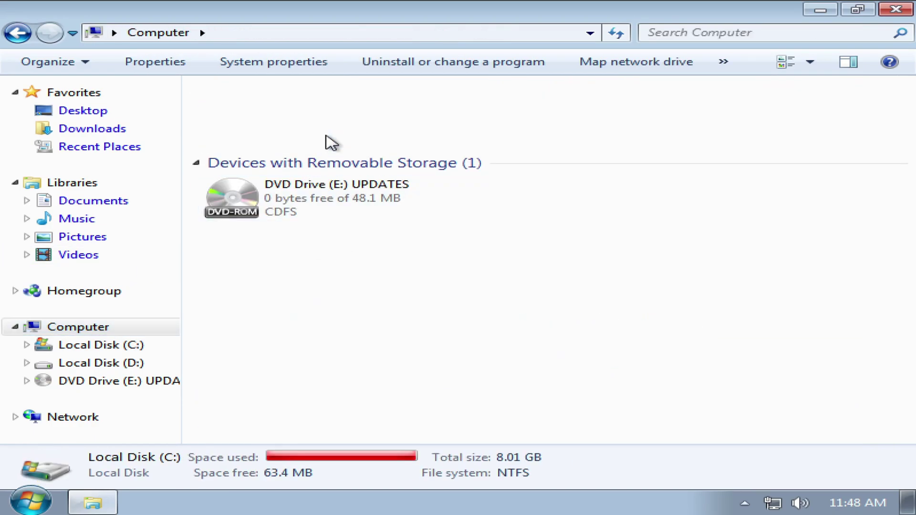
key(alt+Left)
drag(203, 113, 474, 393)
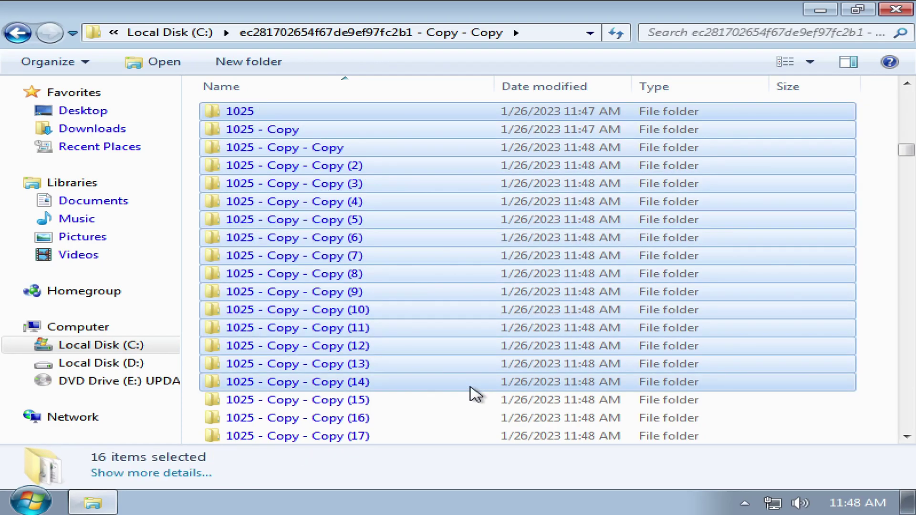
key(ctrl+v)
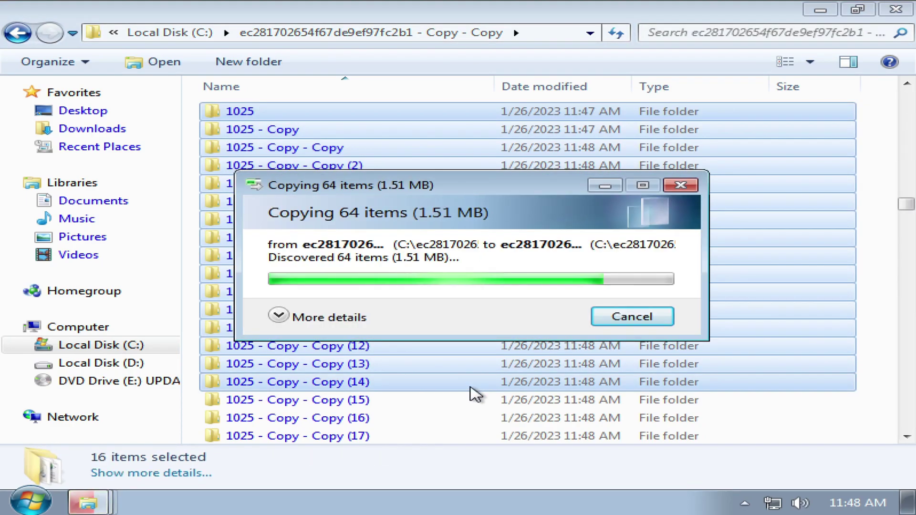
click(532, 413)
click(656, 414)
click(78, 326)
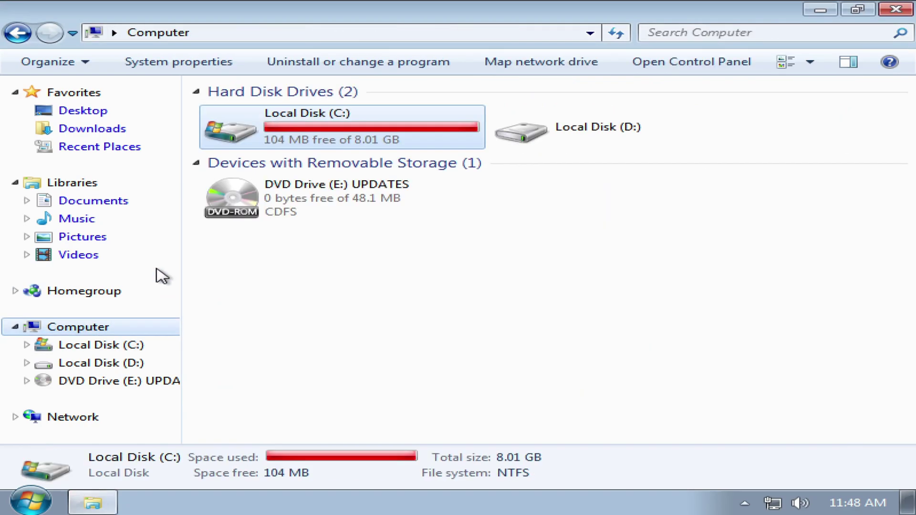
right_click(400, 329)
right_click(403, 329)
click(480, 195)
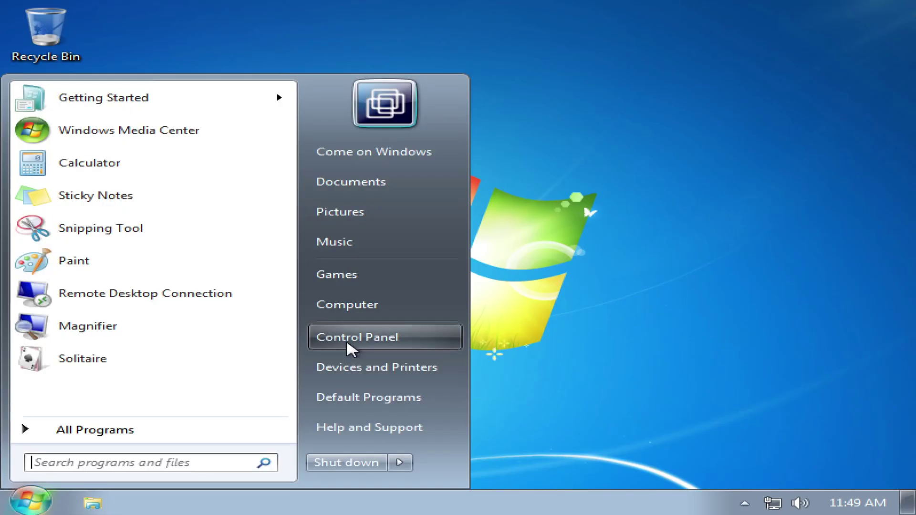
- Set virtual memory to automatically manage the paging file size for all drives and close the system settings
click(344, 336)
click(292, 136)
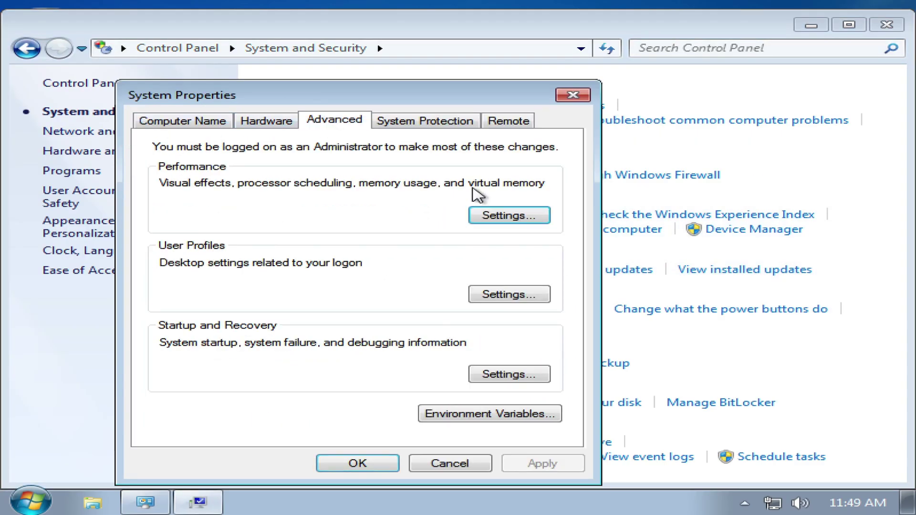
click(511, 214)
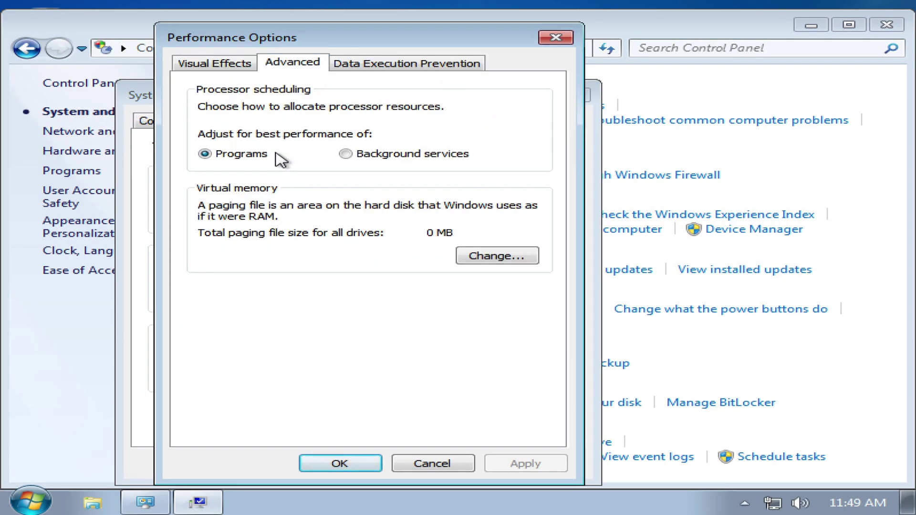
click(468, 256)
click(531, 327)
click(646, 318)
click(217, 371)
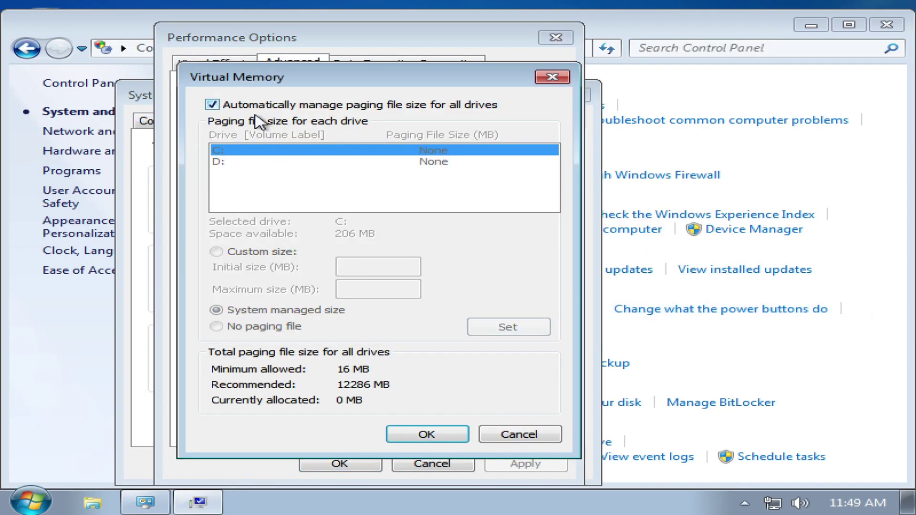
click(427, 434)
click(340, 463)
click(887, 24)
- Restart Windows and accept the Performance Options dialog shown at startup
click(30, 502)
click(363, 464)
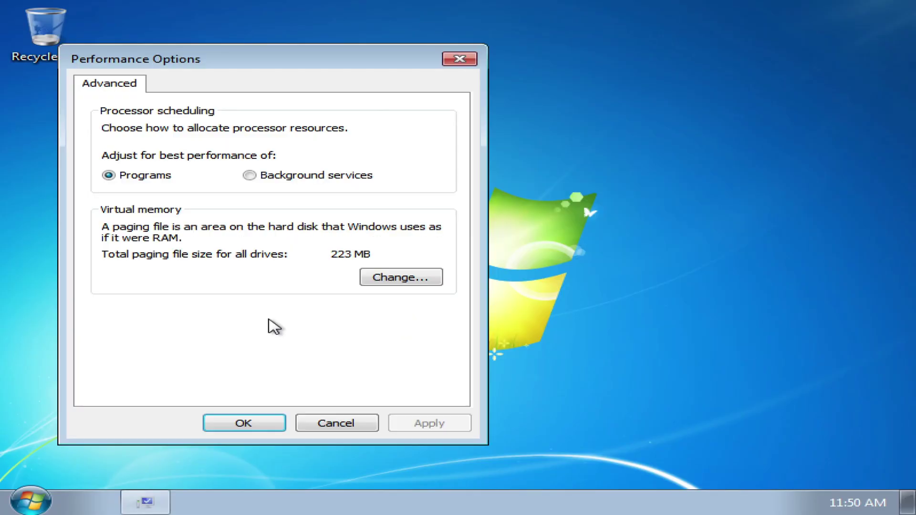
click(242, 424)
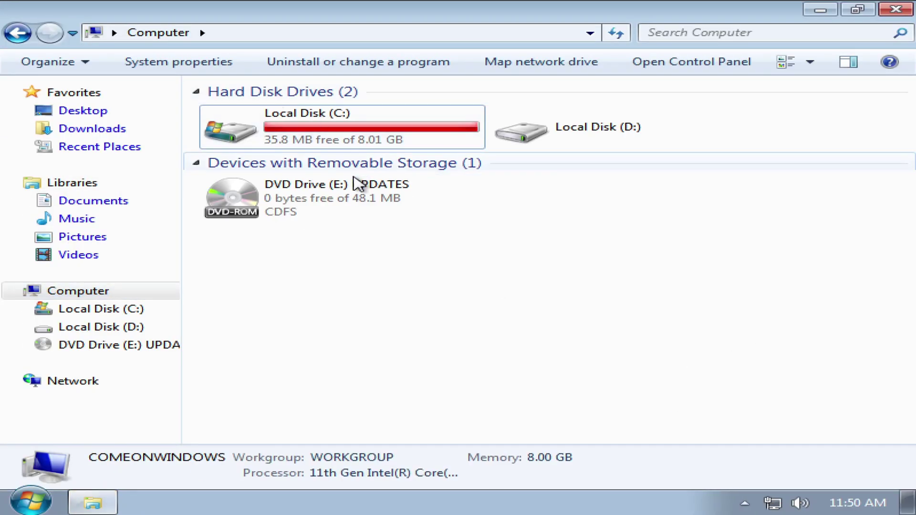
- Duplicate more subfolders in the "Copy - Copy" folder on Local Disk (C:), checking the drive's free space before closing the window
double_click(358, 178)
double_click(204, 112)
shift+click(379, 242)
key(ctrl+c)
key(ctrl+v)
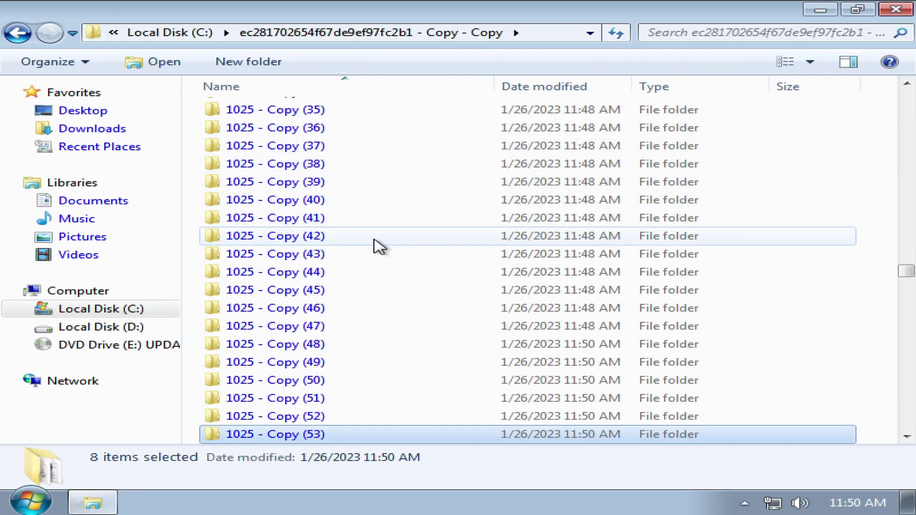
click(665, 410)
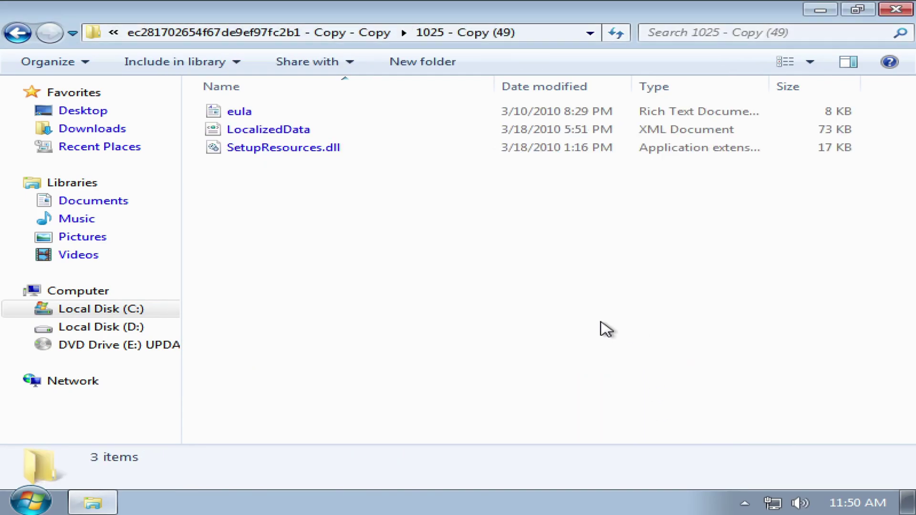
click(78, 290)
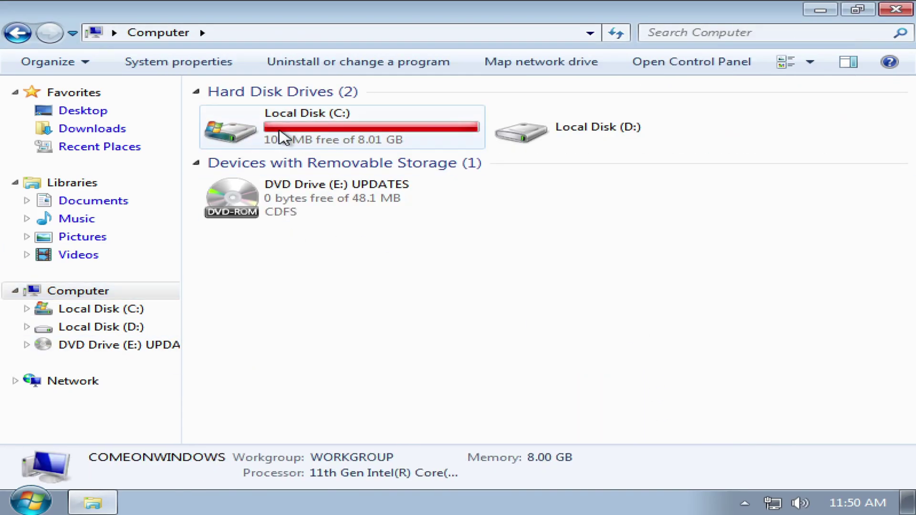
double_click(339, 143)
double_click(211, 111)
shift+click(423, 293)
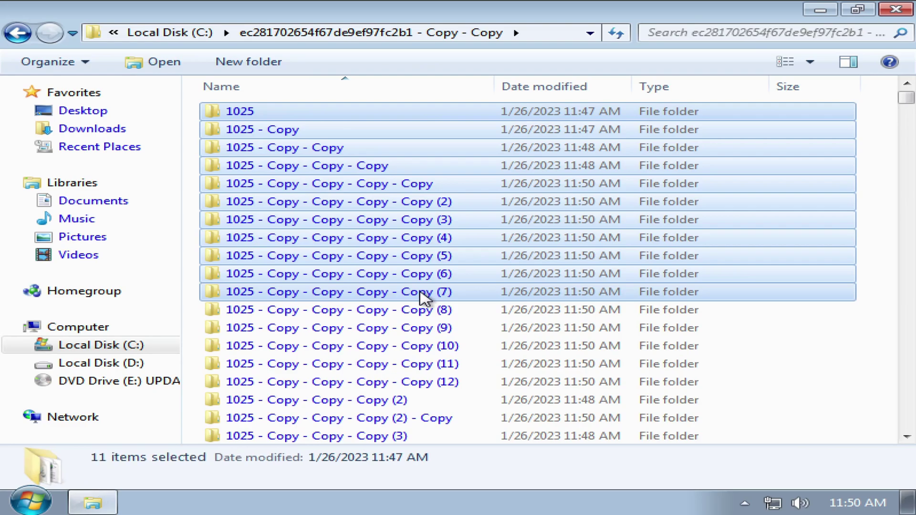
click(896, 9)
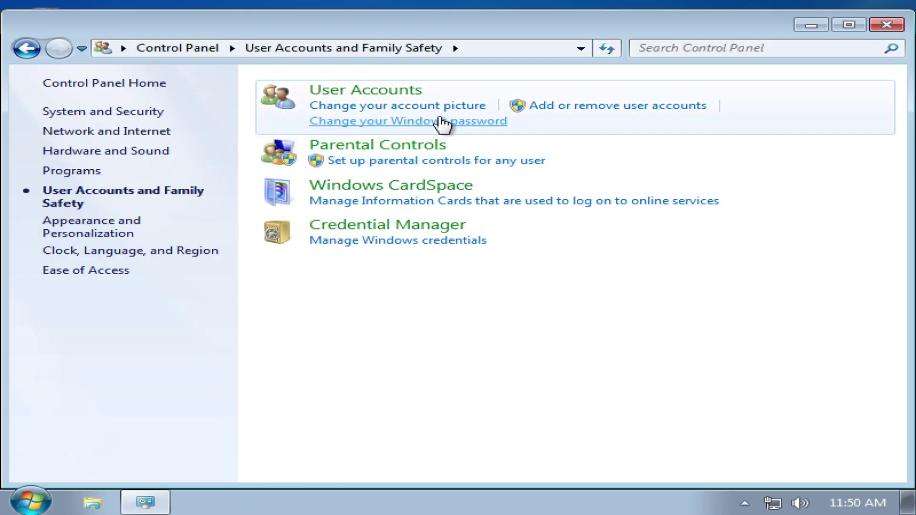
- Create an administrator account named User and sign in to it
click(617, 105)
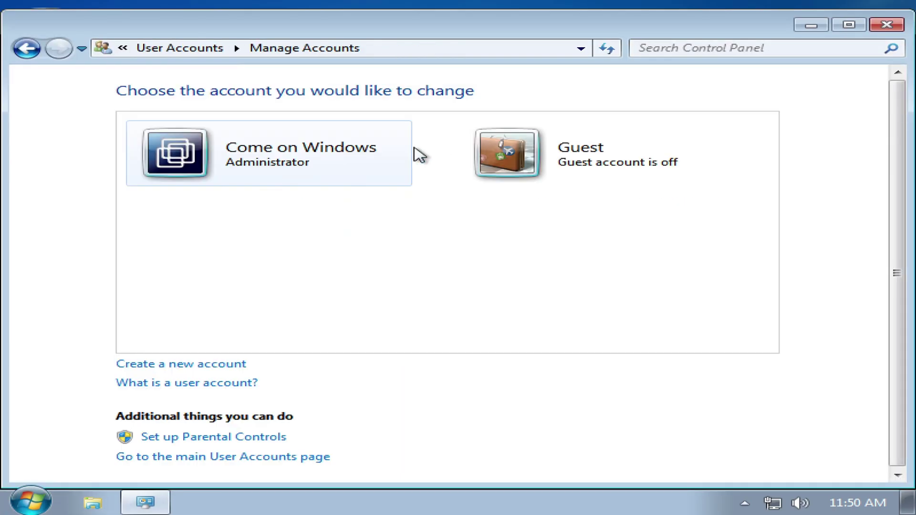
click(180, 363)
click(133, 198)
click(149, 128)
text(User)
click(626, 331)
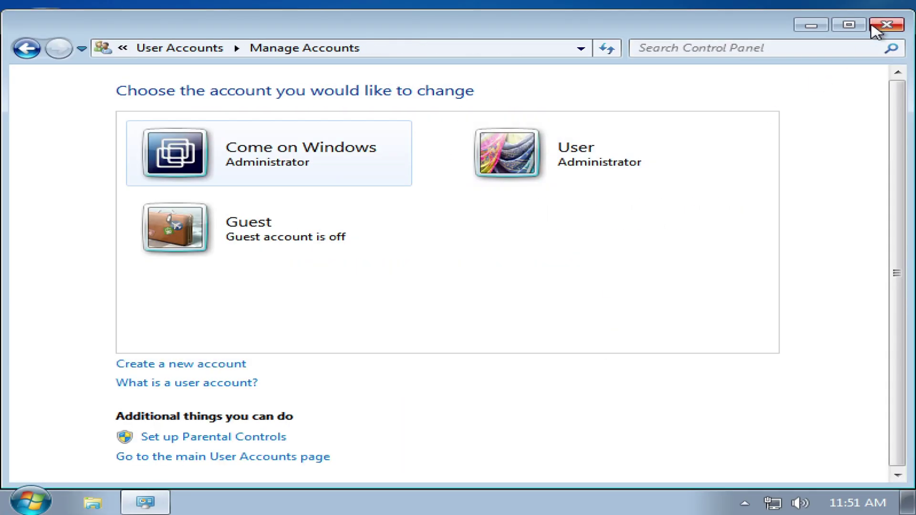
click(887, 24)
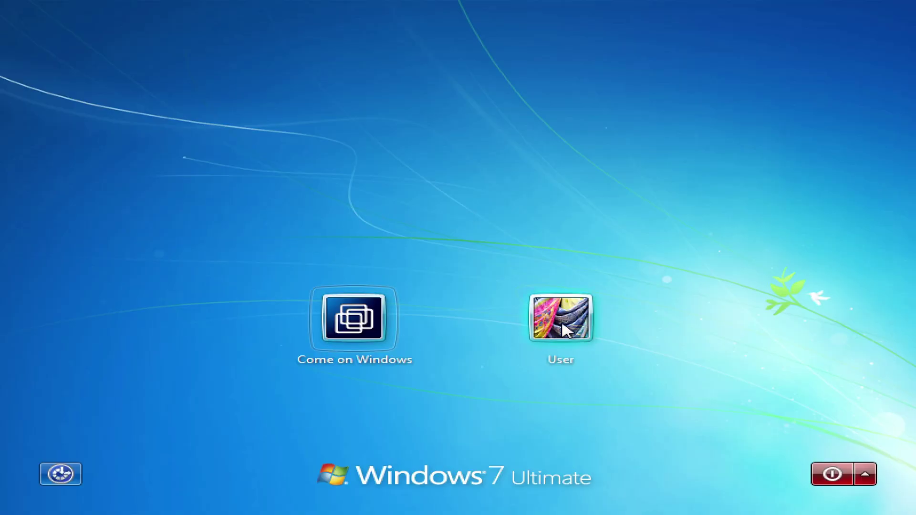
click(556, 315)
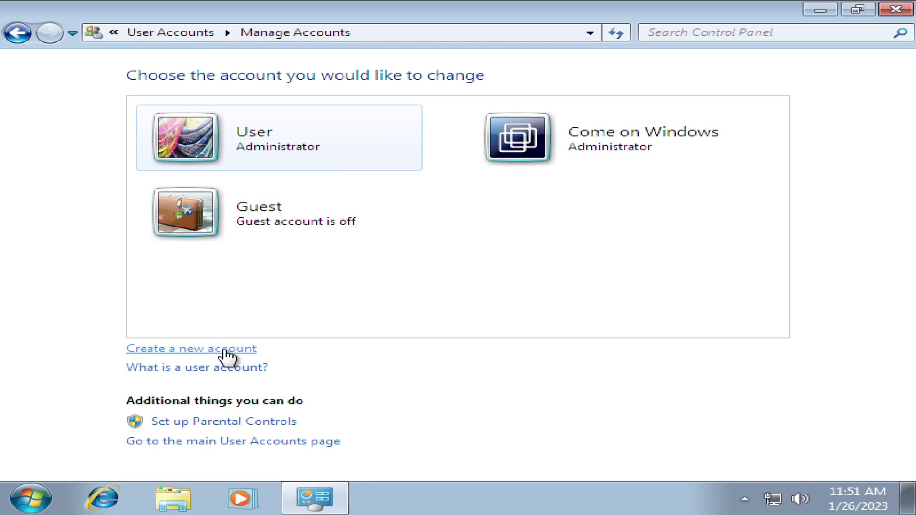
- Create an account named Test and sign in to it to check the space on Local Disk (C:)
click(224, 351)
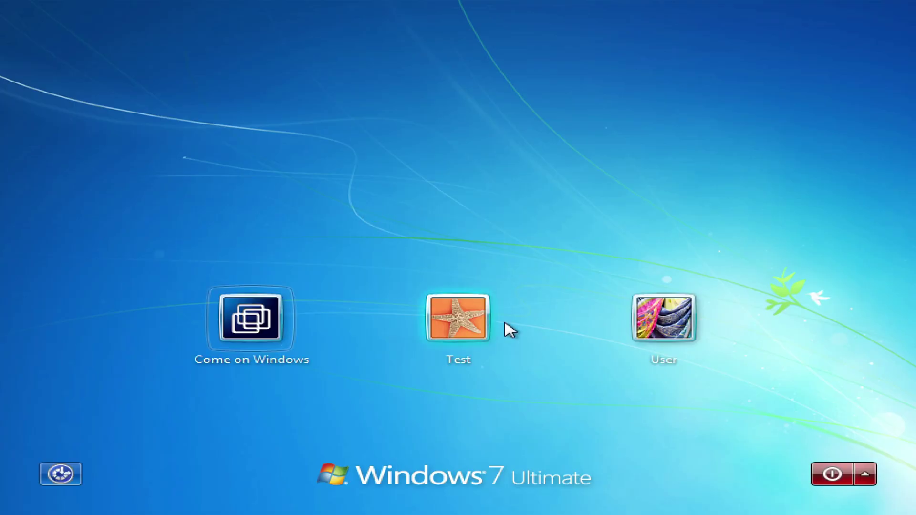
click(503, 328)
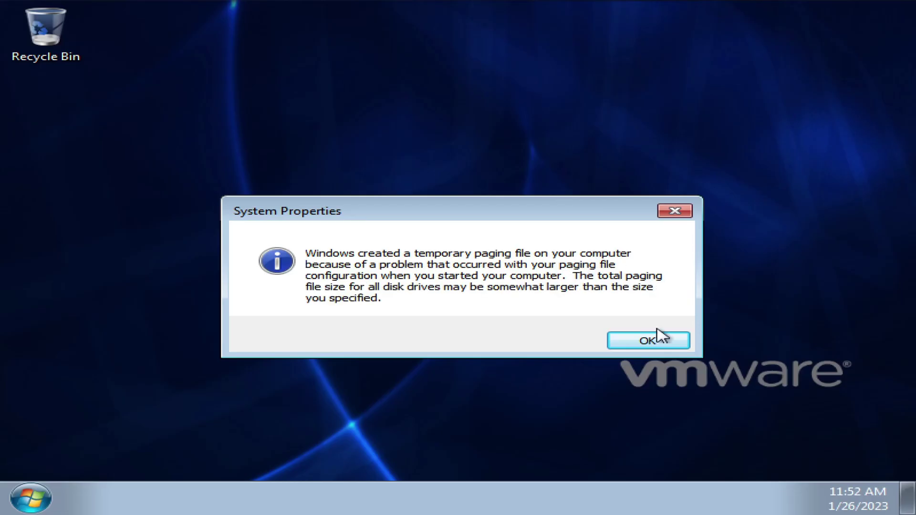
click(659, 338)
key(super+e)
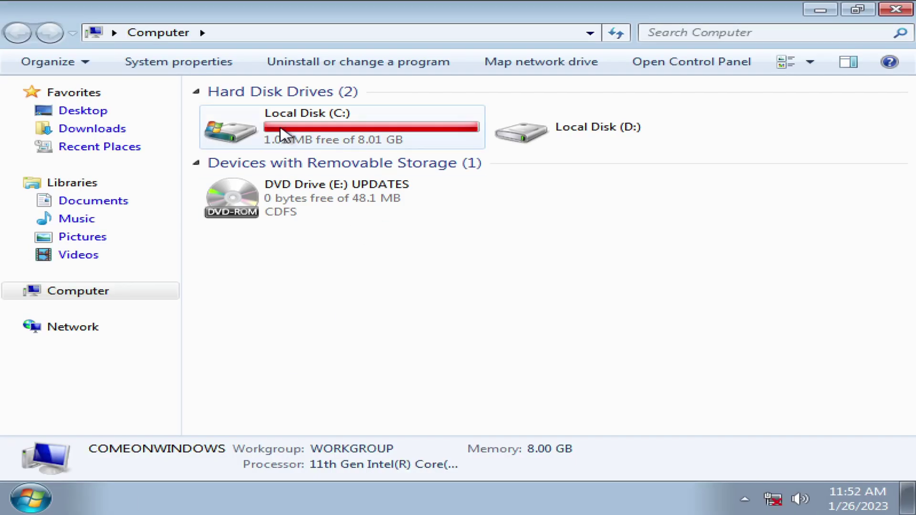
click(285, 145)
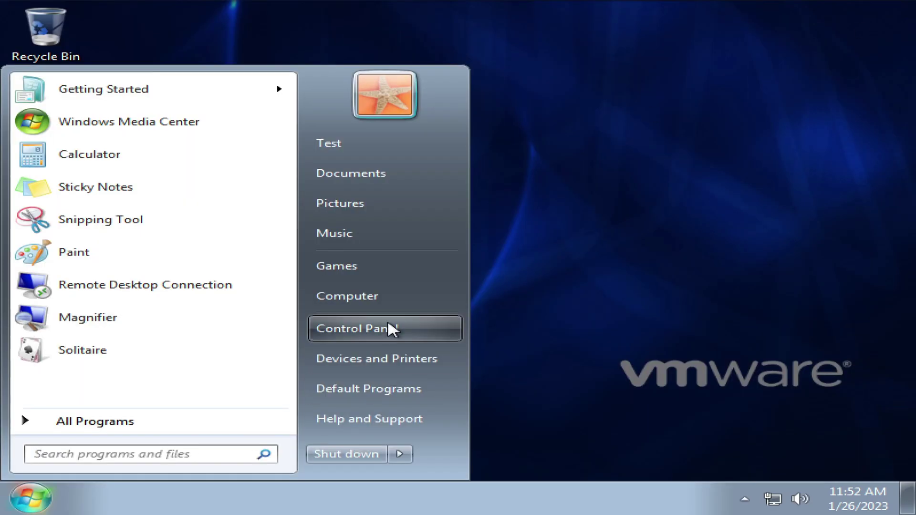
- Create an administrator account named Me in User Accounts
click(389, 330)
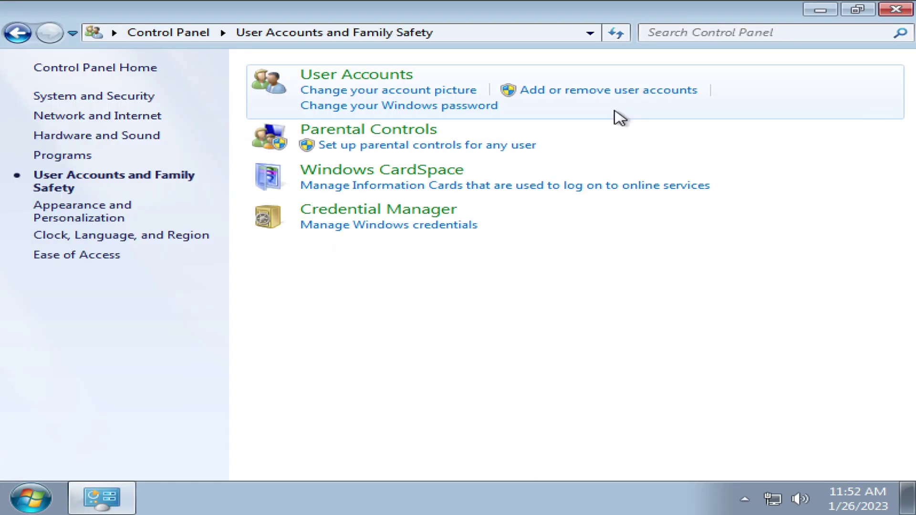
click(506, 89)
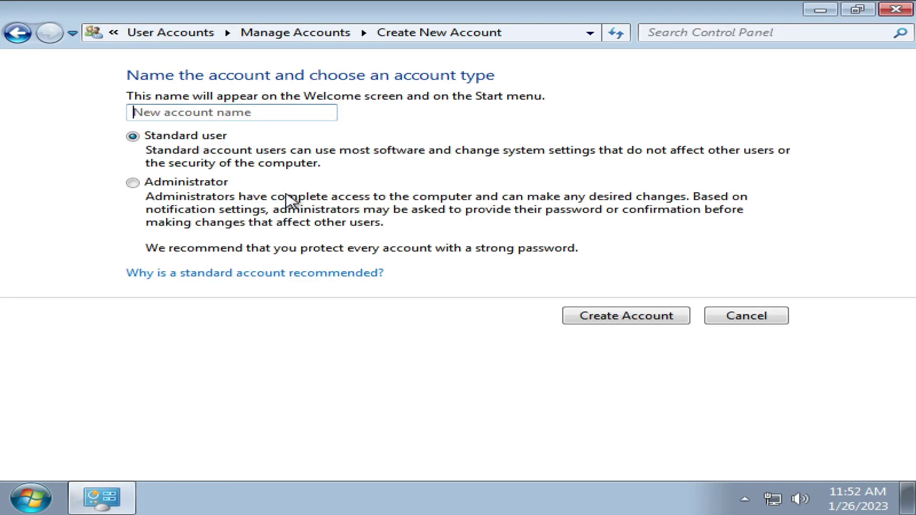
click(133, 183)
click(185, 115)
text(Me)
key(Return)
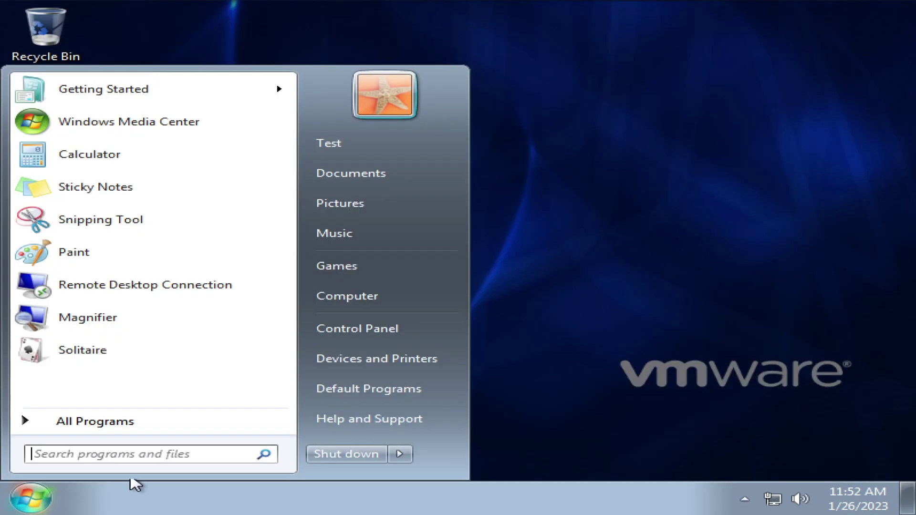
- Log off from the Test account and sign in as User, dismissing the logon and paging file messages
click(477, 390)
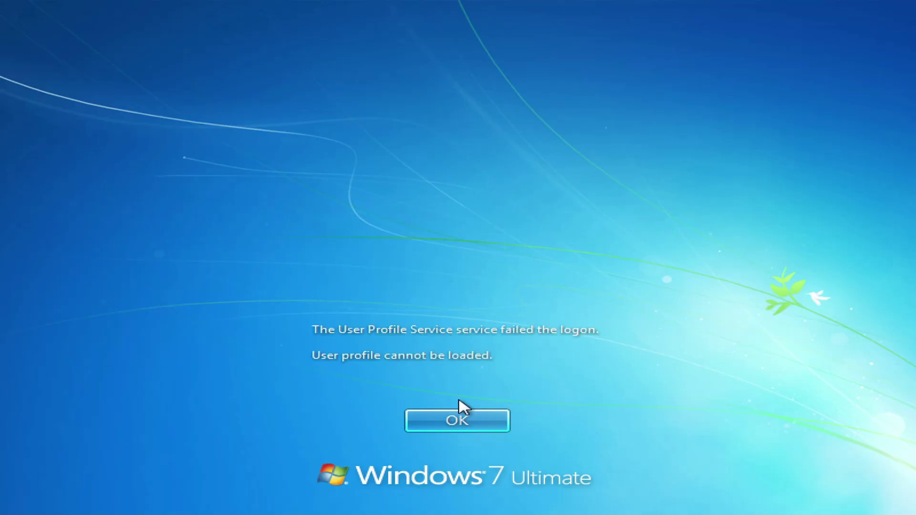
click(454, 421)
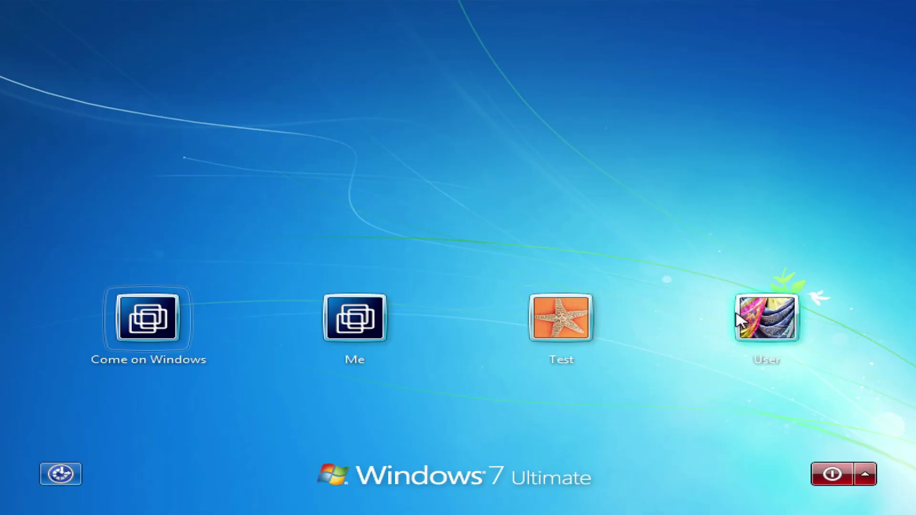
click(741, 319)
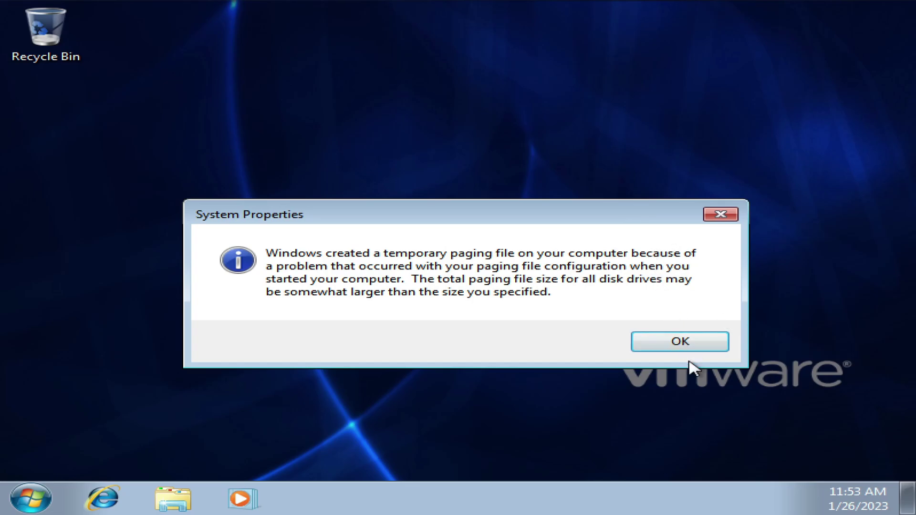
click(683, 345)
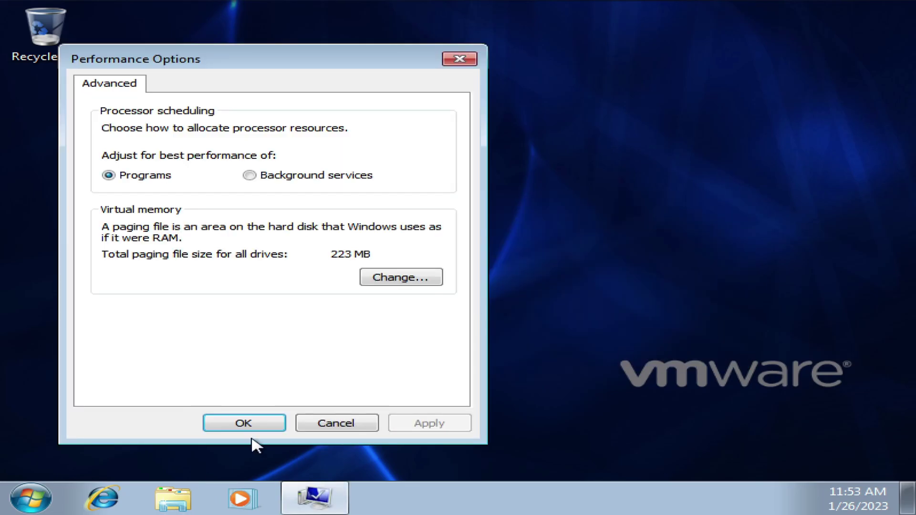
- Dismiss Performance Options and check the free space on Local Disk (C:) in Computer
click(241, 424)
click(193, 497)
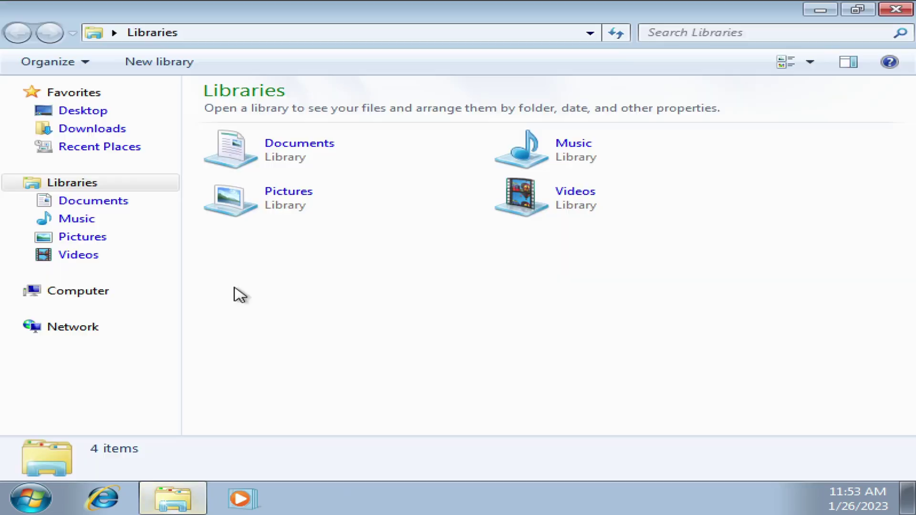
click(76, 291)
click(282, 128)
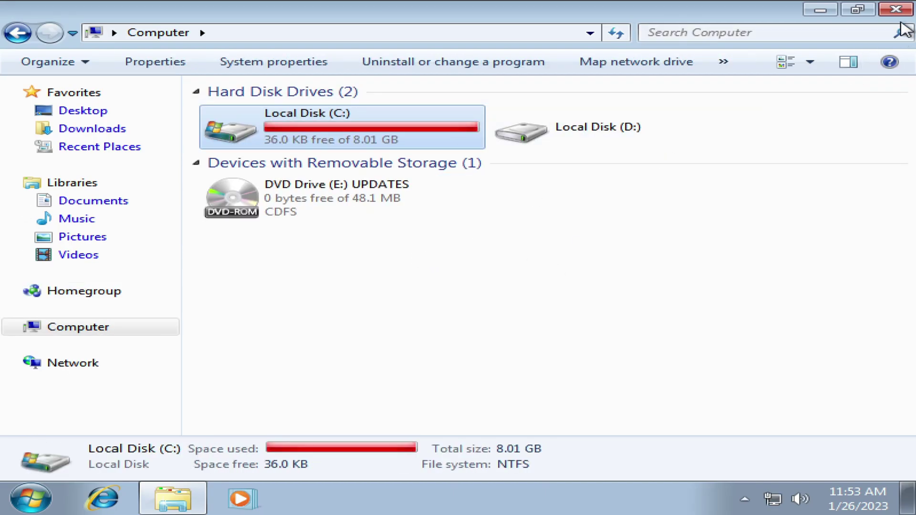
click(896, 9)
- Open Notepad and fill the untitled document with several long lines of repeated "test" text
key(super+r)
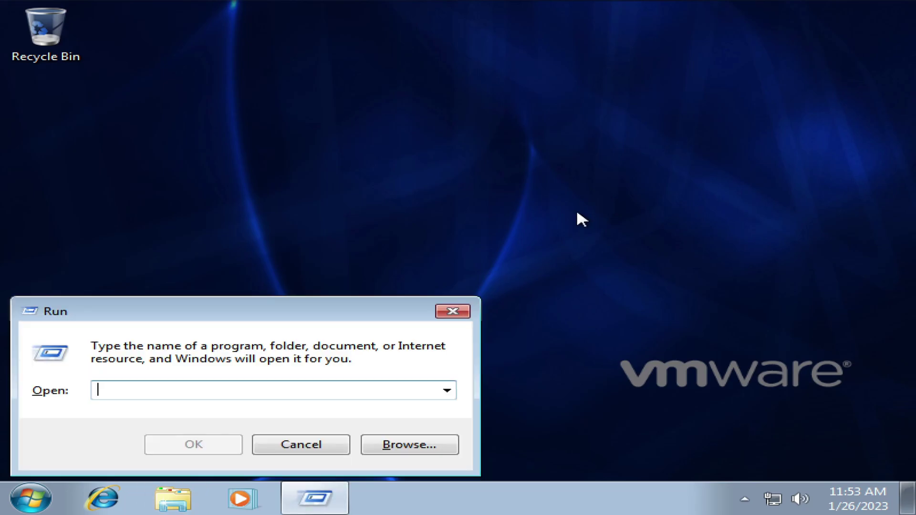
text(notepad)
key(Return)
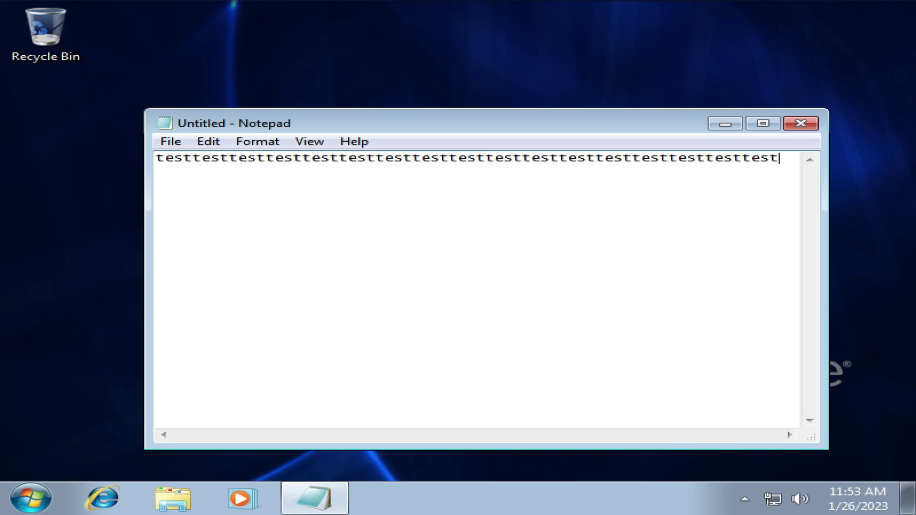
text(testtesttesttesttesttesttesttesttest)
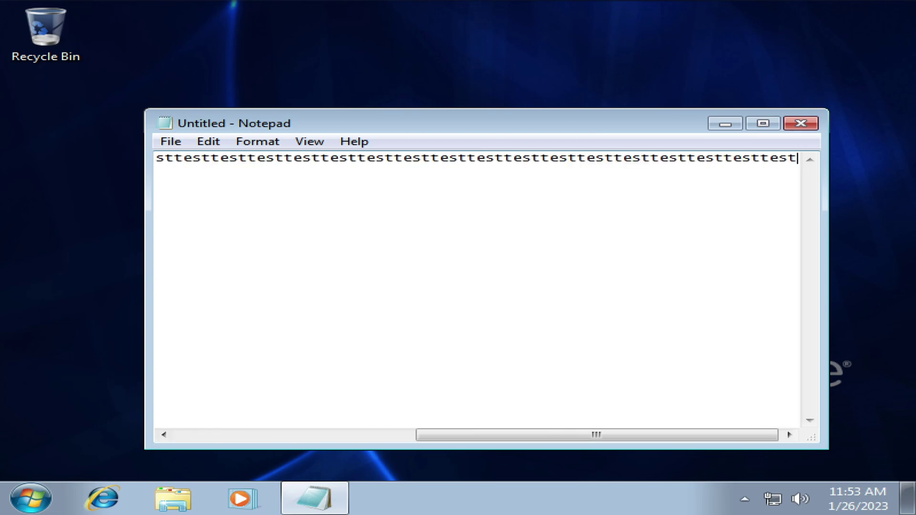
key(ctrl+a)
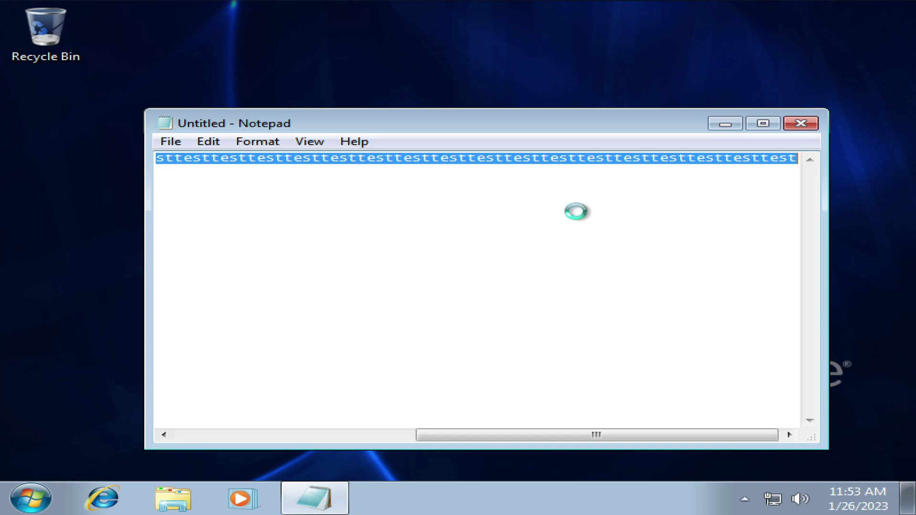
key(End)
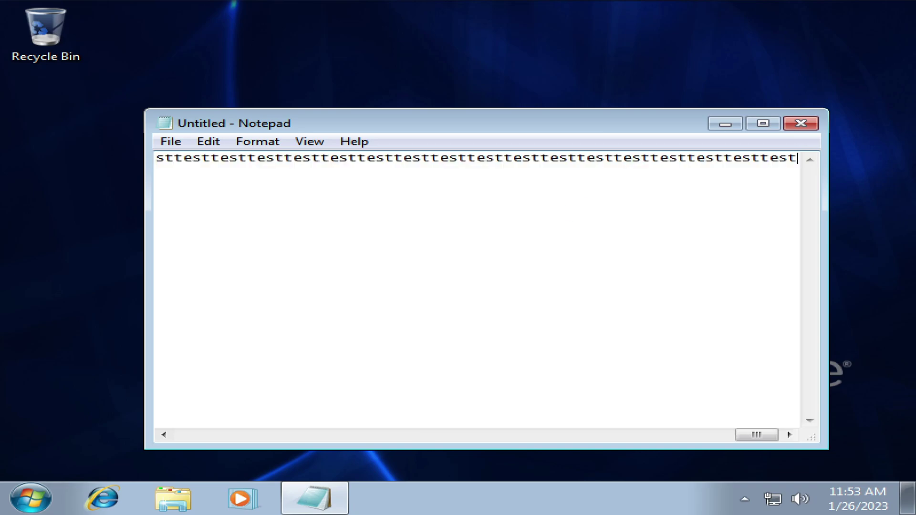
key(Return)
text(testtesttesttesttesttesttesttesttesttesttesttesttesttesttesttesttesttesttesttesttesttesttesttesttesttesttesttesttesttesttesttesttesttesttesttesttesttesttesttest)
key(Return)
text(testtesttesttesttesttesttesttesttesttesttesttest)
- Copy all of the "test" text and paste it repeatedly to enlarge the document
key(ctrl+a)
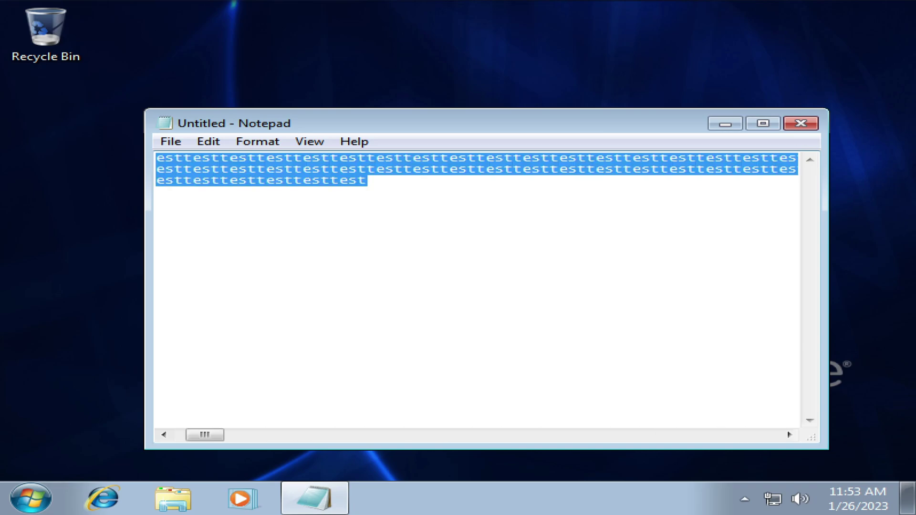
key(ctrl+c)
key(ctrl+v)
key(ctrl+v)
key(ctrl+v)
key(ctrl+v)
key(ctrl+v)
key(ctrl+v)
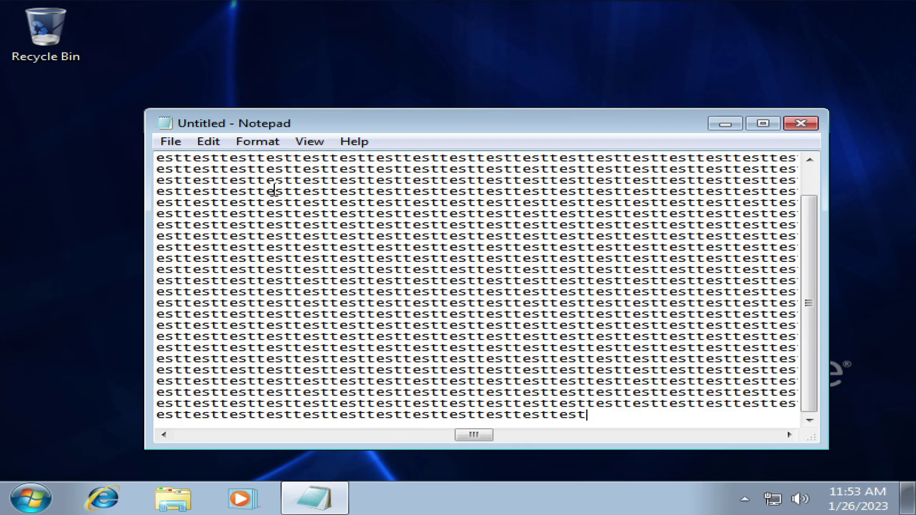
- Try to save the document to the Desktop as something.txt and dismiss the resulting message
click(171, 141)
click(228, 218)
click(256, 160)
click(403, 366)
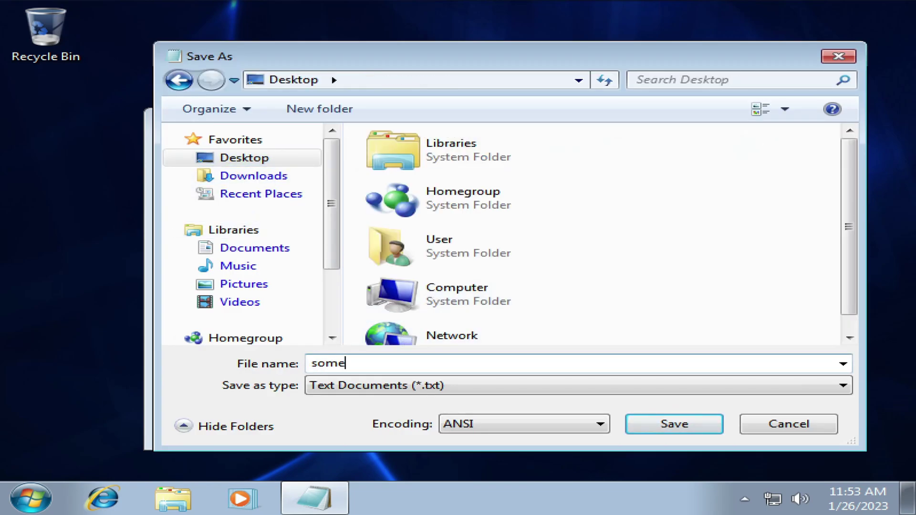
text(something.txt)
click(702, 426)
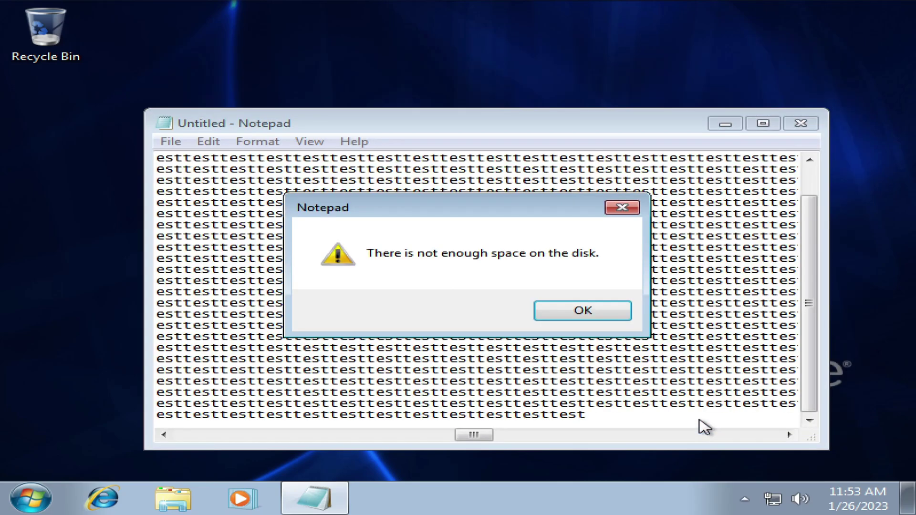
click(583, 312)
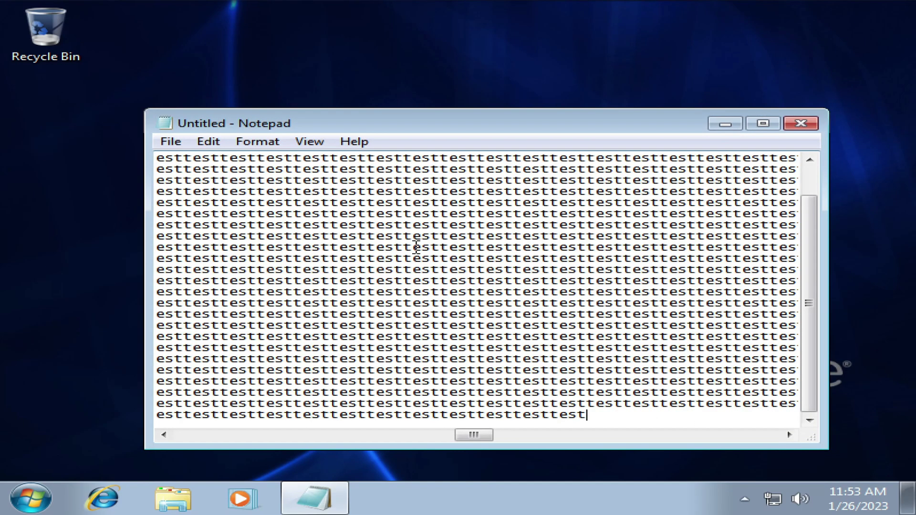
- Replace the document's text with one short line of random letters, save it to the Desktop as lol.txt, and close Notepad
key(ctrl+a)
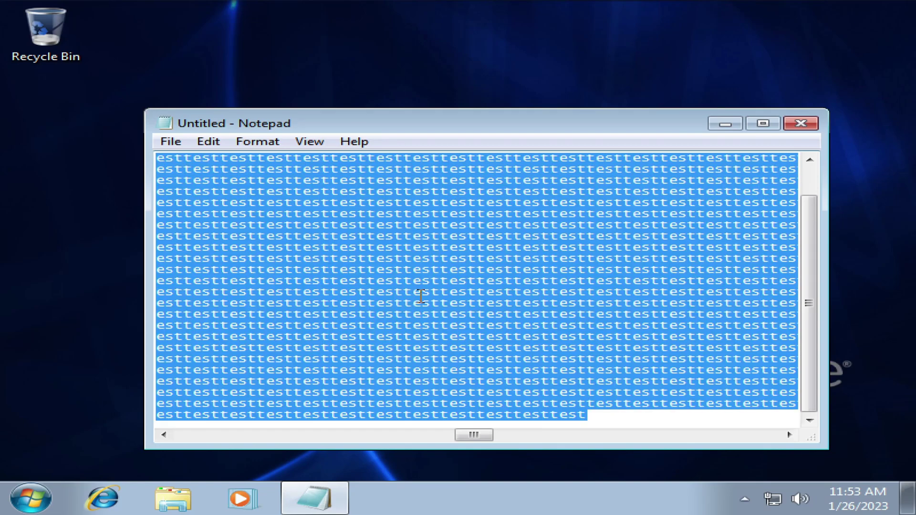
key(Delete)
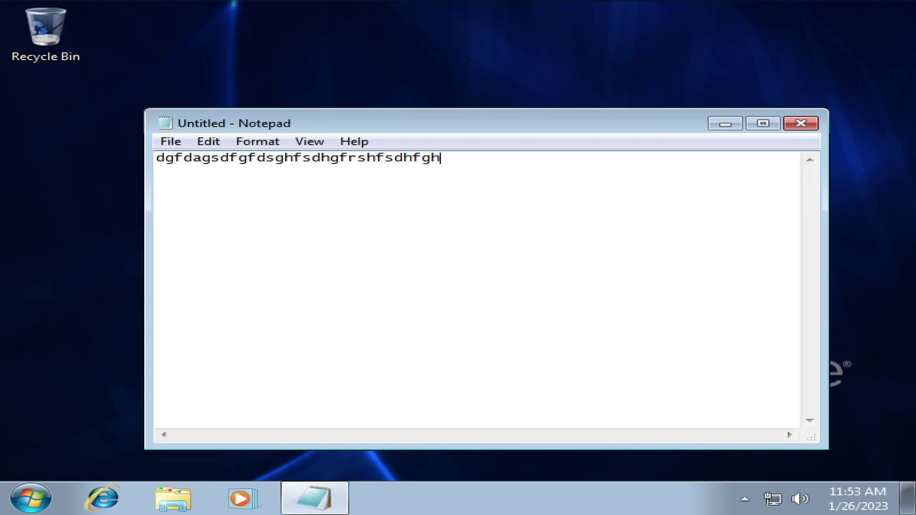
click(168, 143)
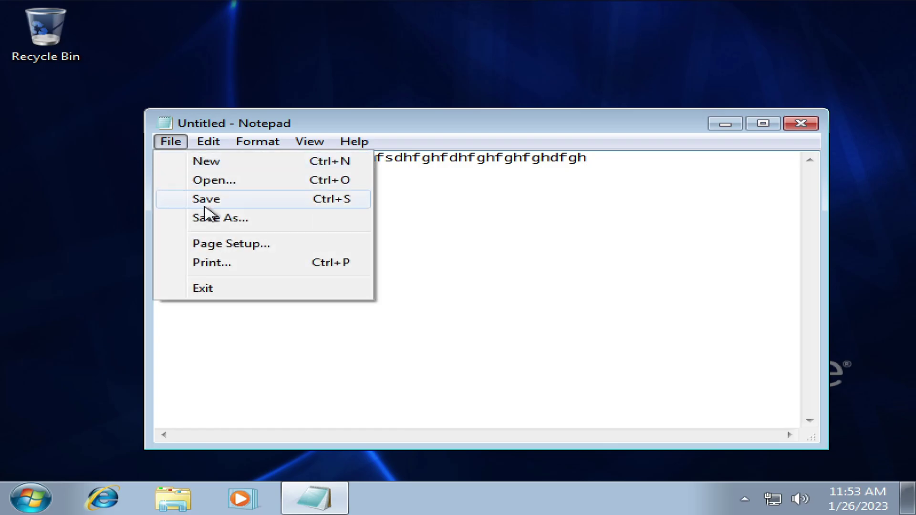
click(214, 217)
click(239, 159)
click(415, 363)
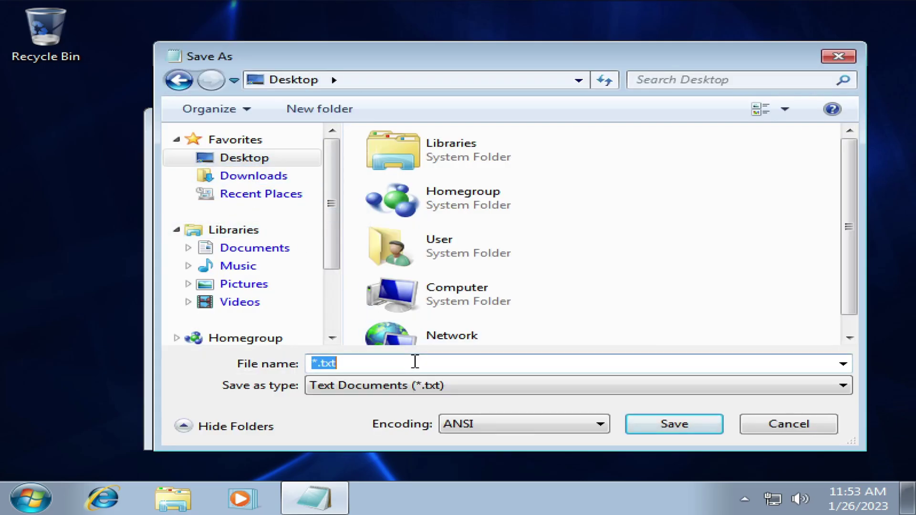
text(lol)
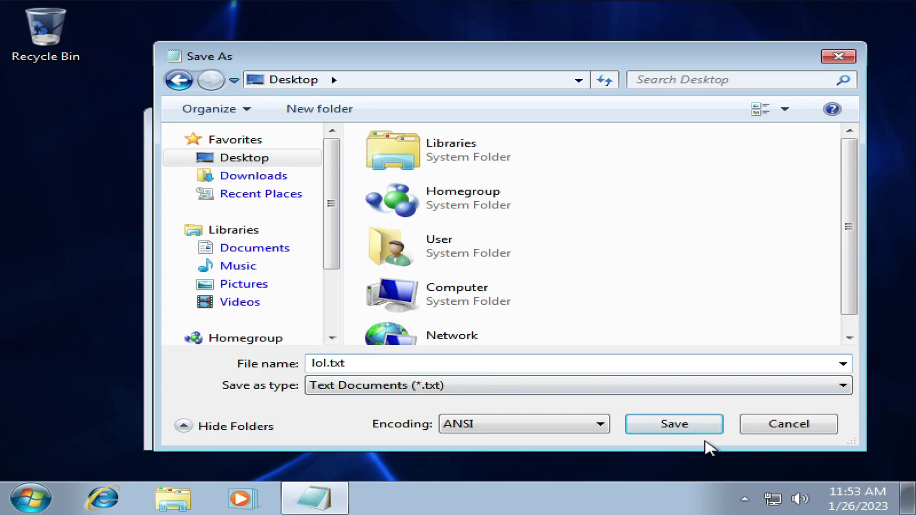
click(698, 426)
click(802, 124)
- Check the free space on Local Disk (C:) in Computer and close the window
click(172, 499)
click(107, 327)
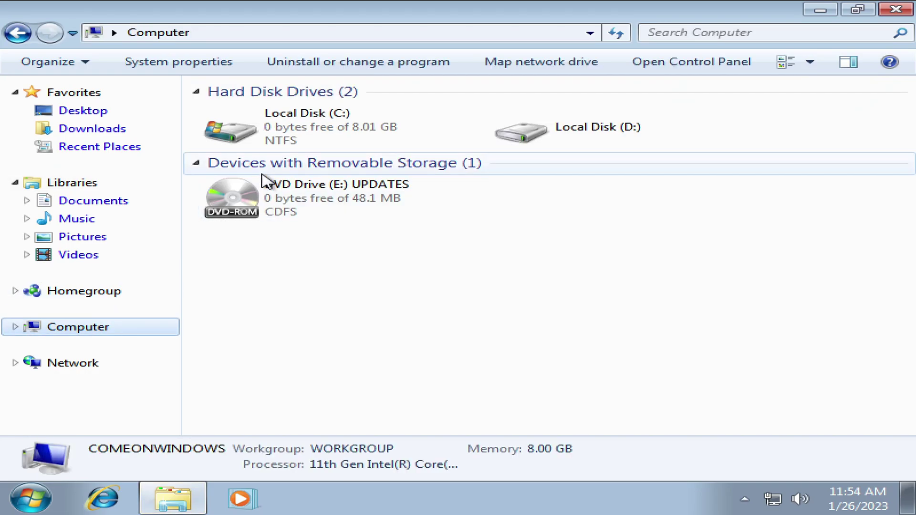
click(306, 124)
click(897, 9)
- Try to paste a copy onto the desktop beside the lol file, and cancel the copy operation
click(67, 133)
key(ctrl+v)
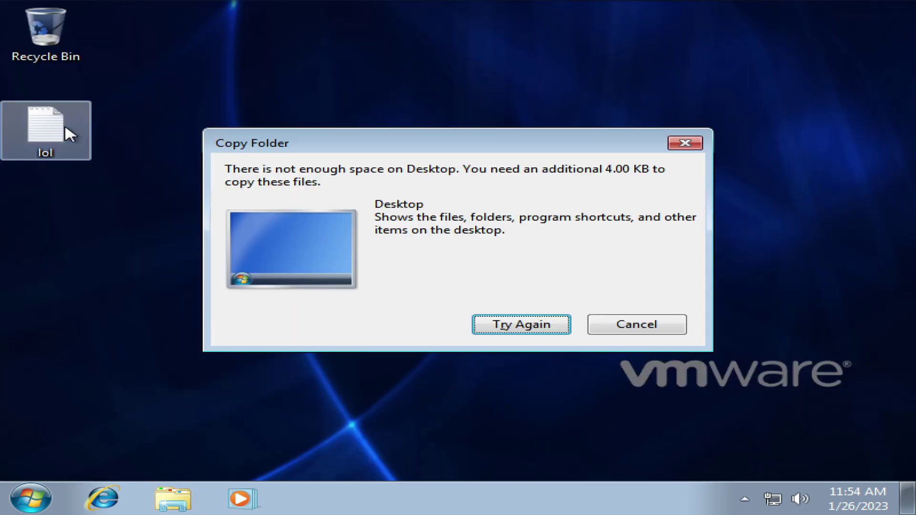
click(636, 324)
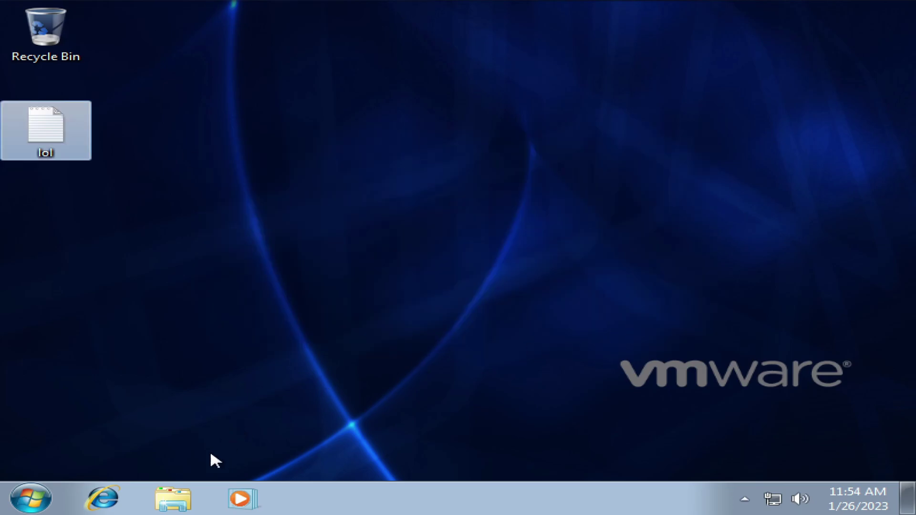
- Examine the used space, free space and capacity of Local Disk (C:) in its properties
click(173, 499)
click(115, 328)
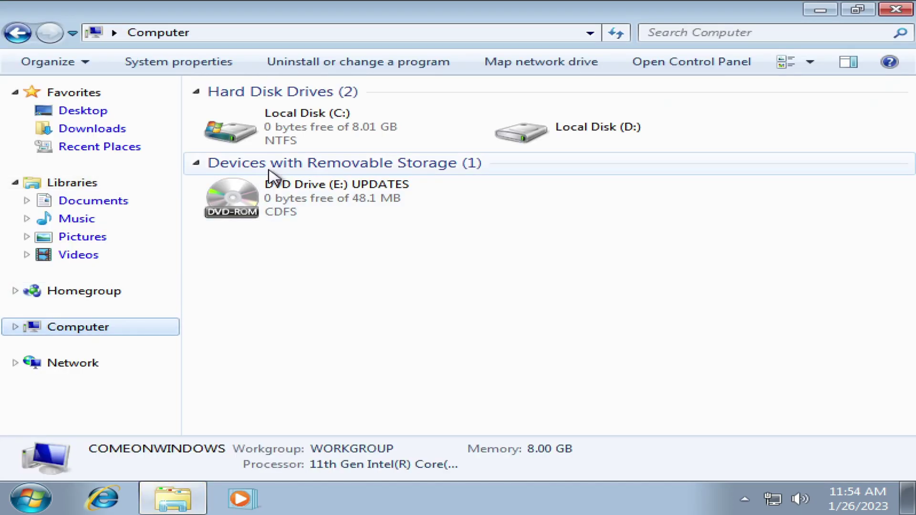
click(293, 139)
click(376, 226)
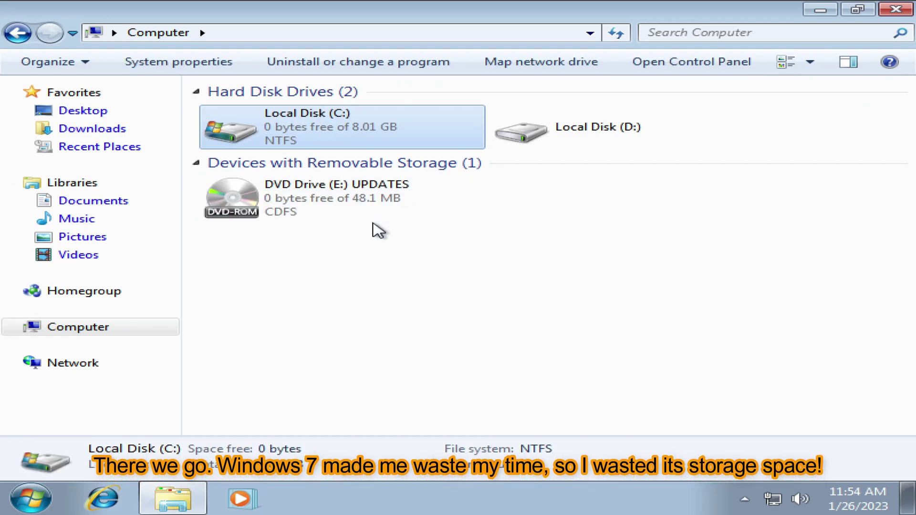
click(352, 145)
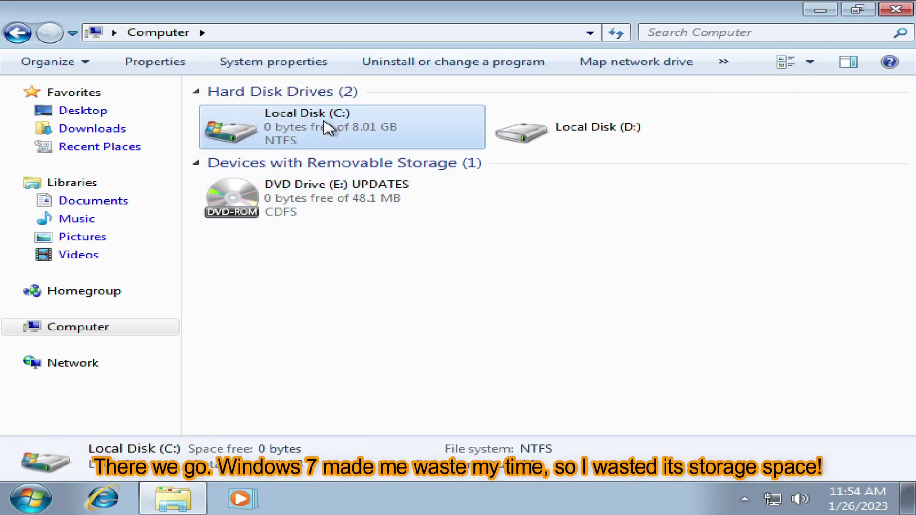
right_click(336, 118)
click(419, 334)
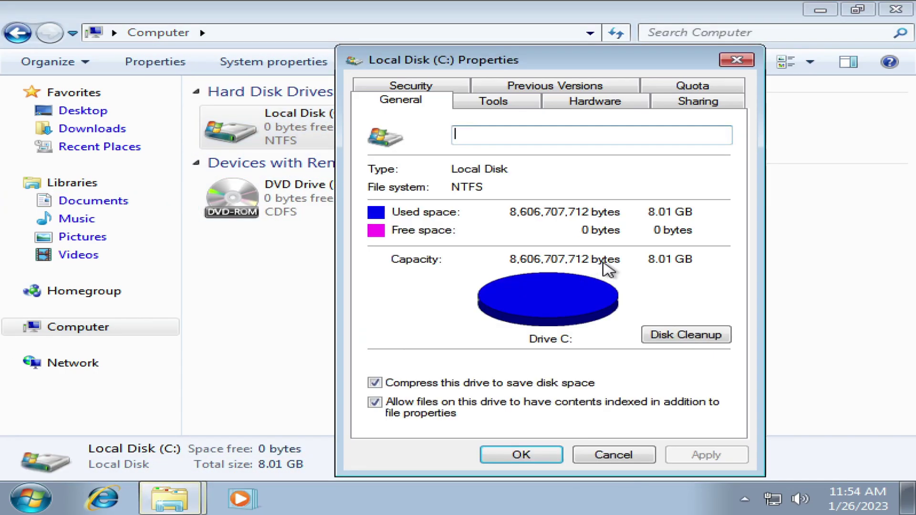
click(737, 60)
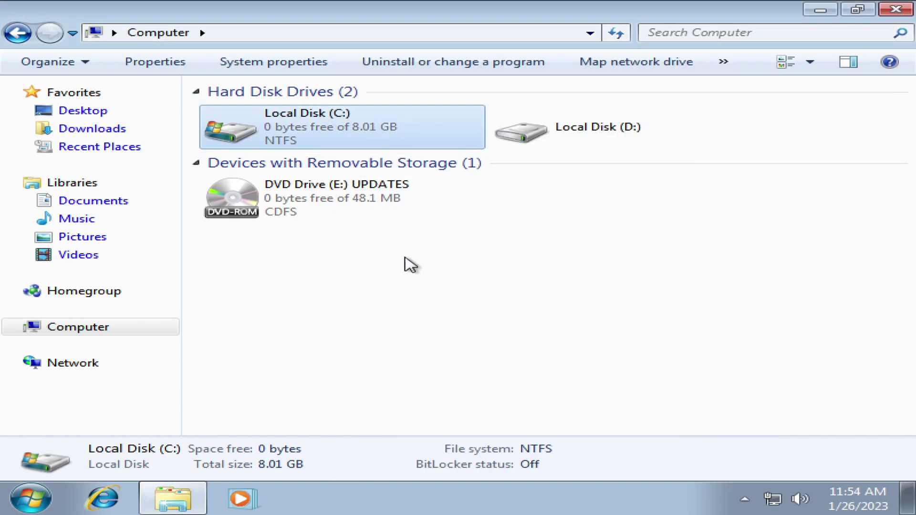
drag(582, 352, 382, 227)
click(320, 265)
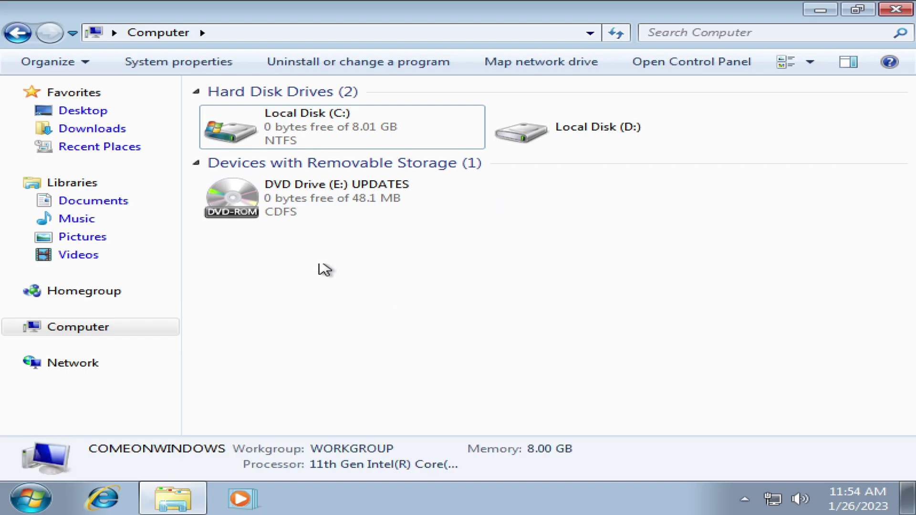
click(334, 116)
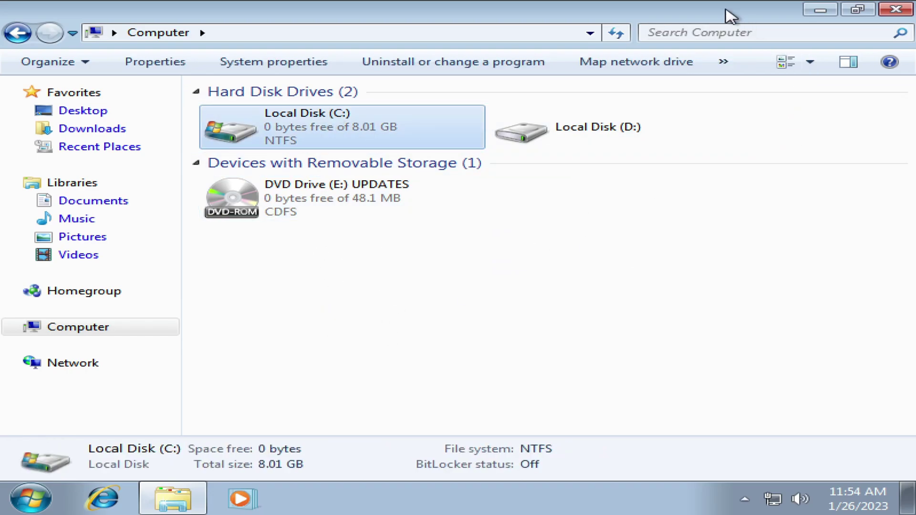